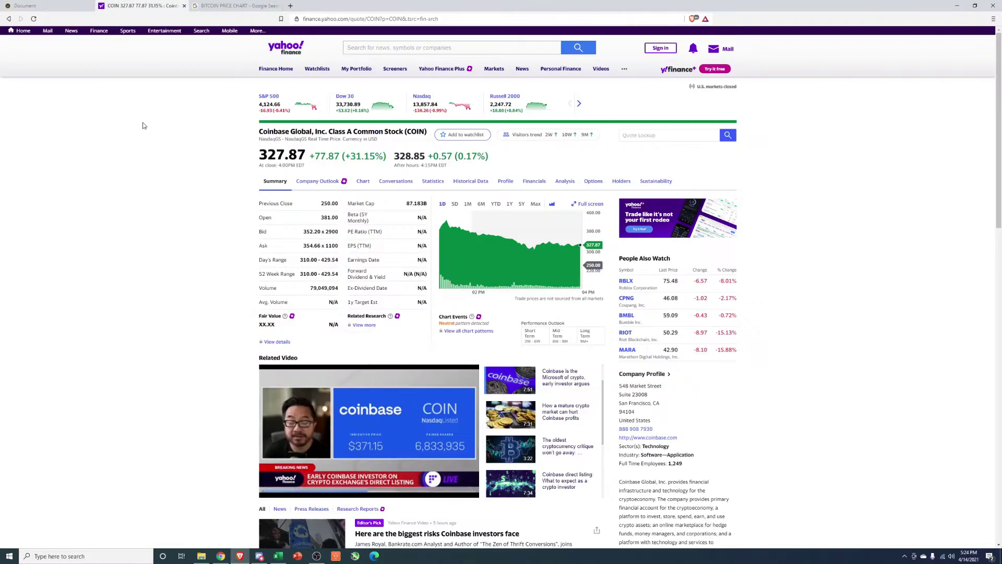
Step: Review Coinbase's closing share price and summary statistics on its Yahoo Finance quote page
drag(259, 155, 306, 155)
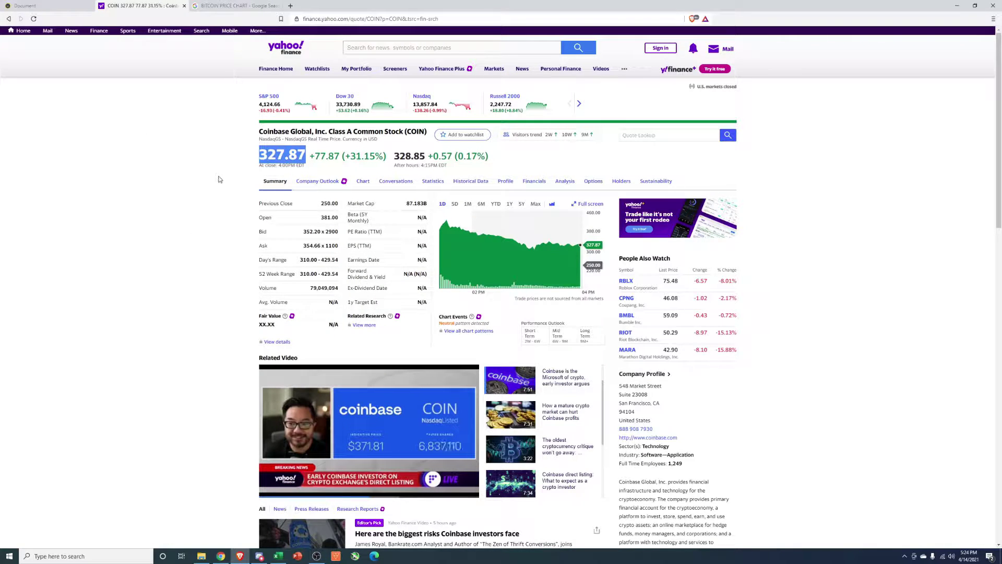
drag(409, 202, 386, 276)
click(125, 181)
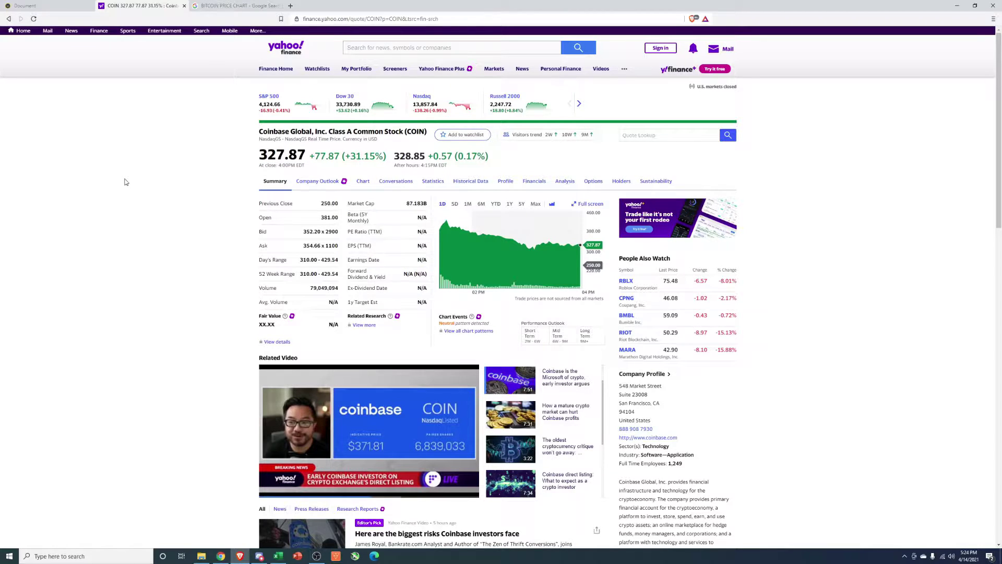
Step: Switch to the Coinbase valuation workbook in Excel and compare the bear, base and bull case DCF sheets
click(236, 6)
click(956, 5)
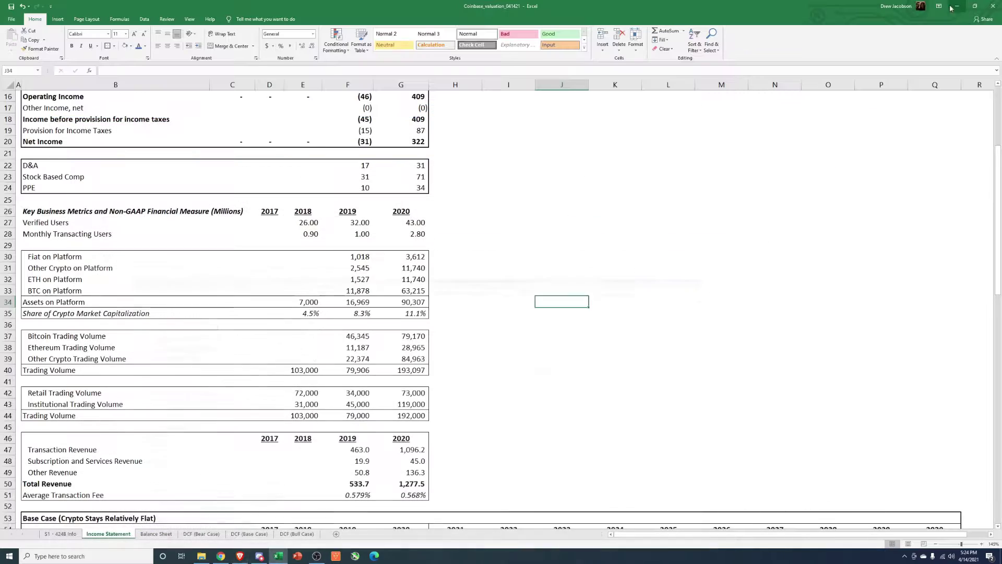
click(202, 534)
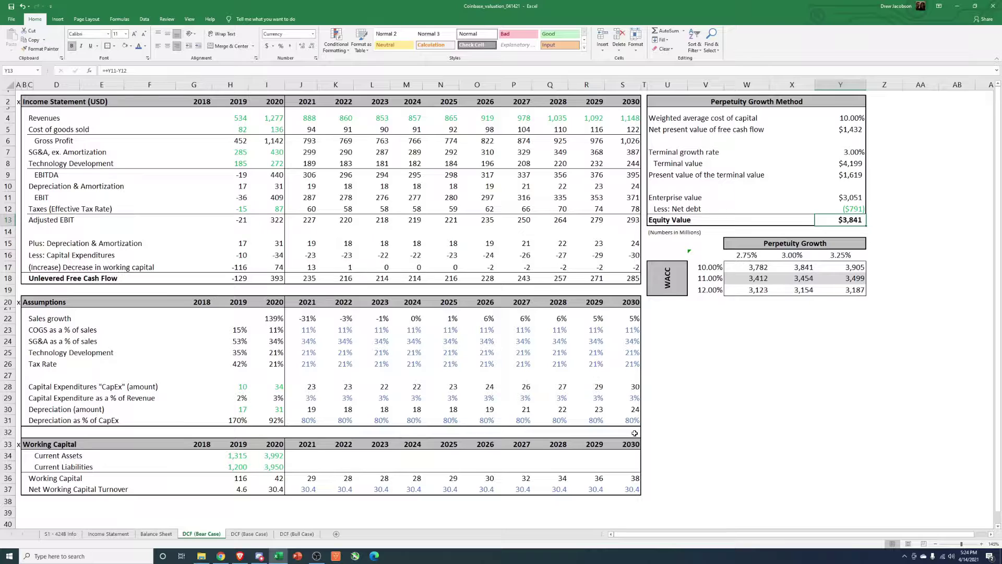
click(256, 533)
click(203, 533)
click(250, 534)
click(286, 535)
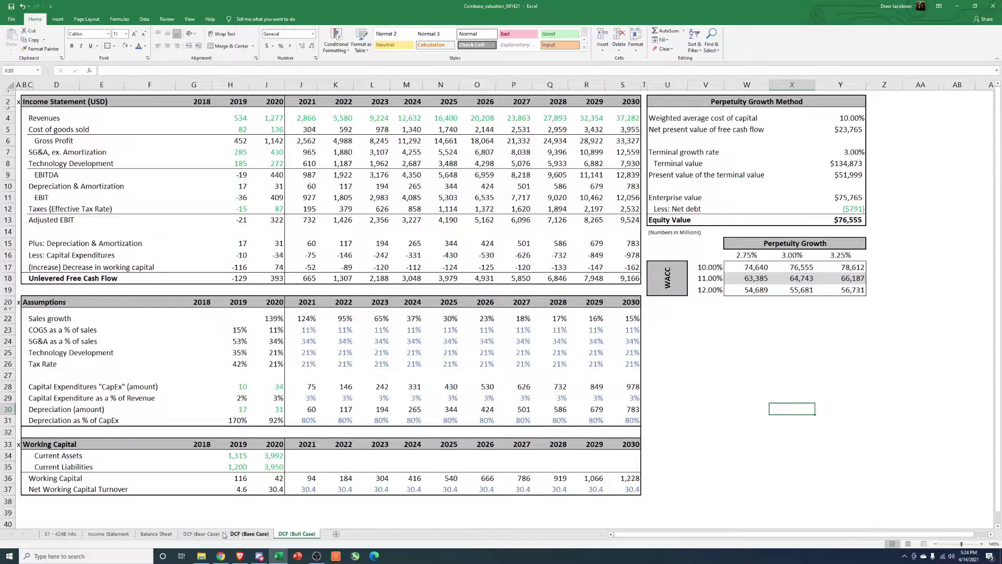
click(202, 534)
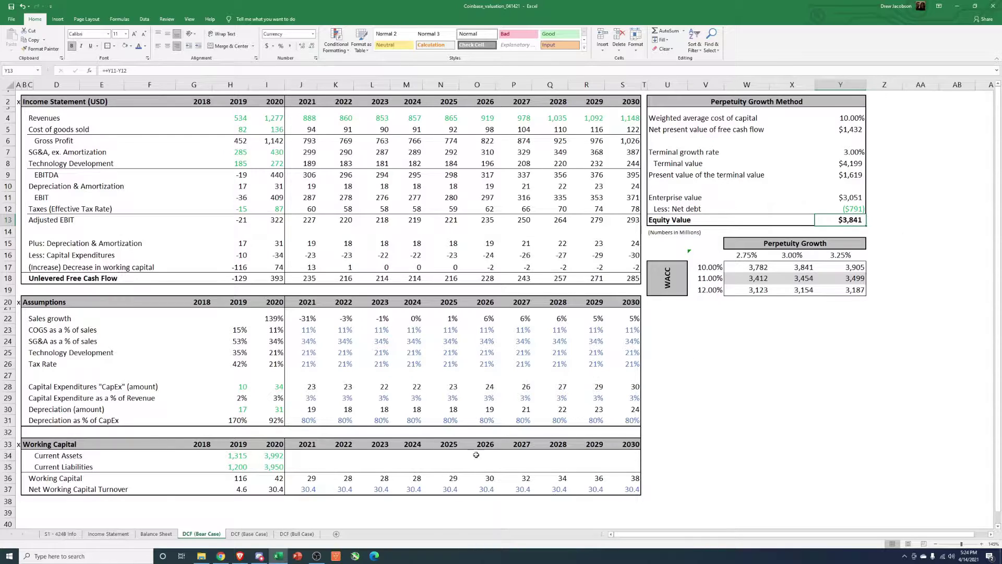
click(239, 536)
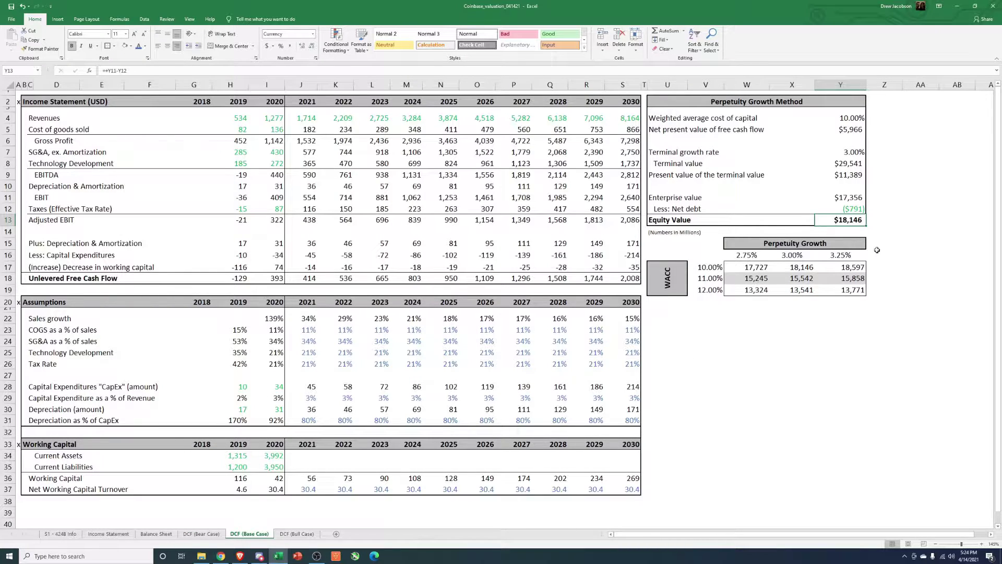
click(294, 536)
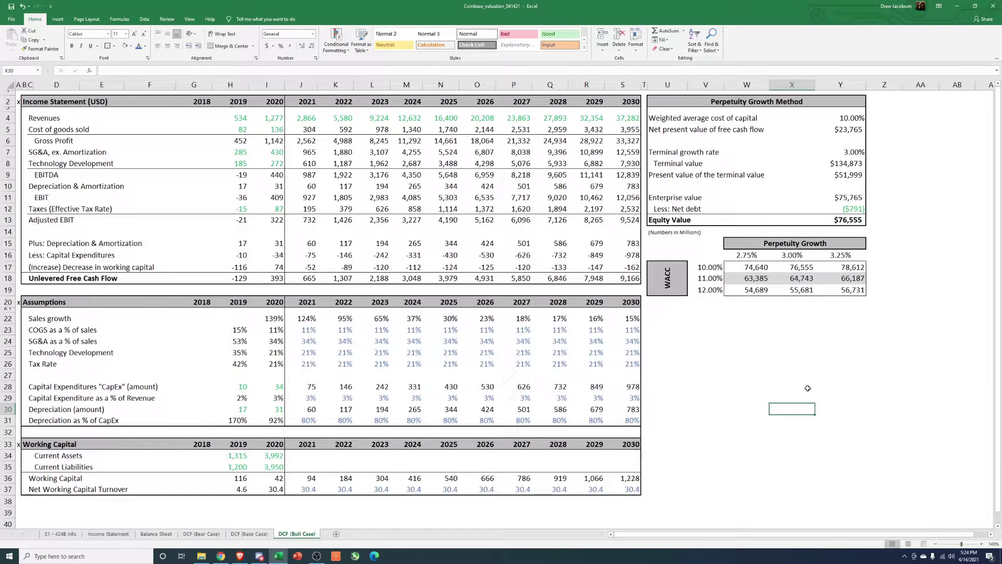
Step: Examine the equity value and the Perpetuity Growth Method block on the DCF (Bull Case) sheet
click(859, 224)
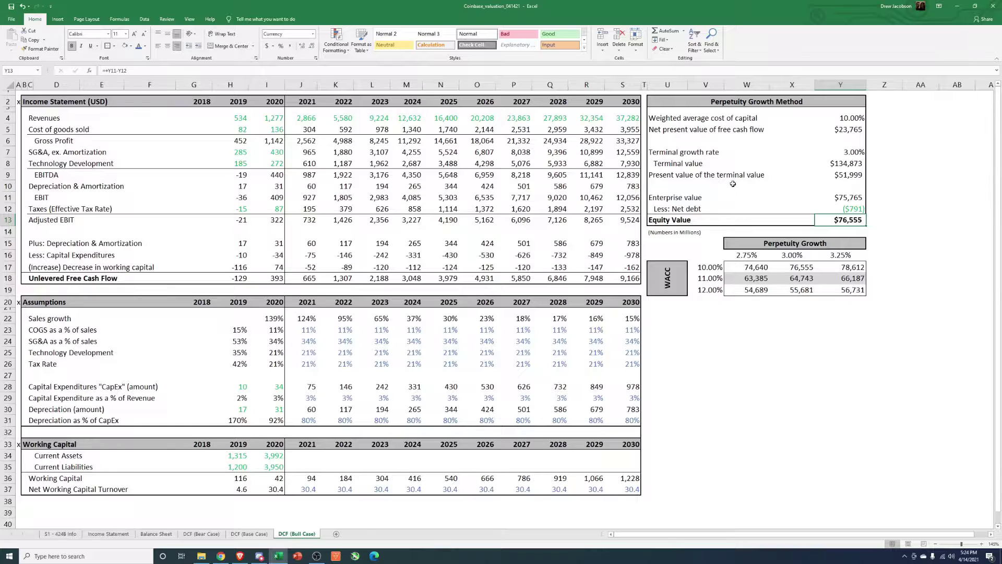
drag(654, 100, 859, 223)
click(921, 232)
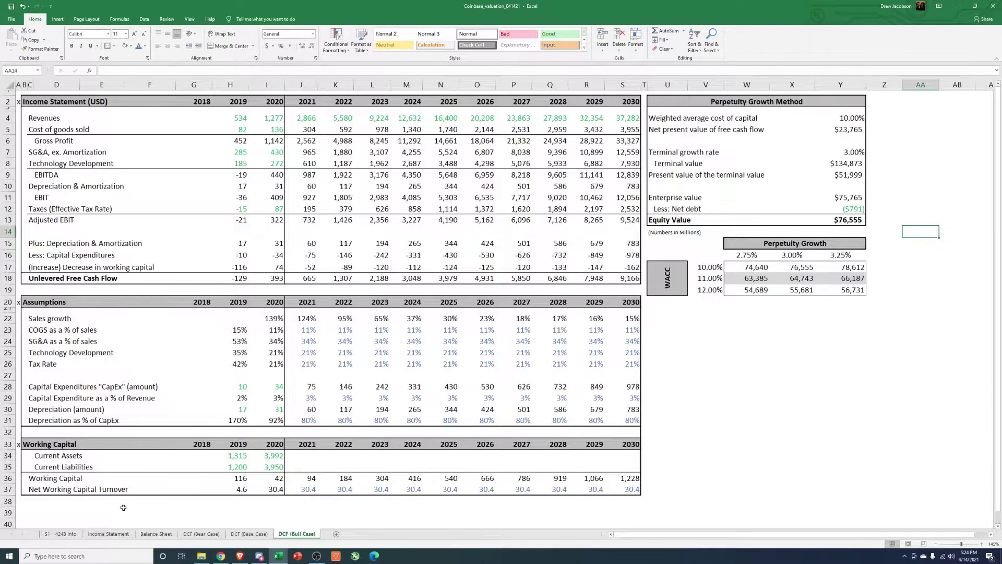
Step: Open the Income Statement sheet and review the historical block from net revenue down to net income
click(121, 532)
click(519, 345)
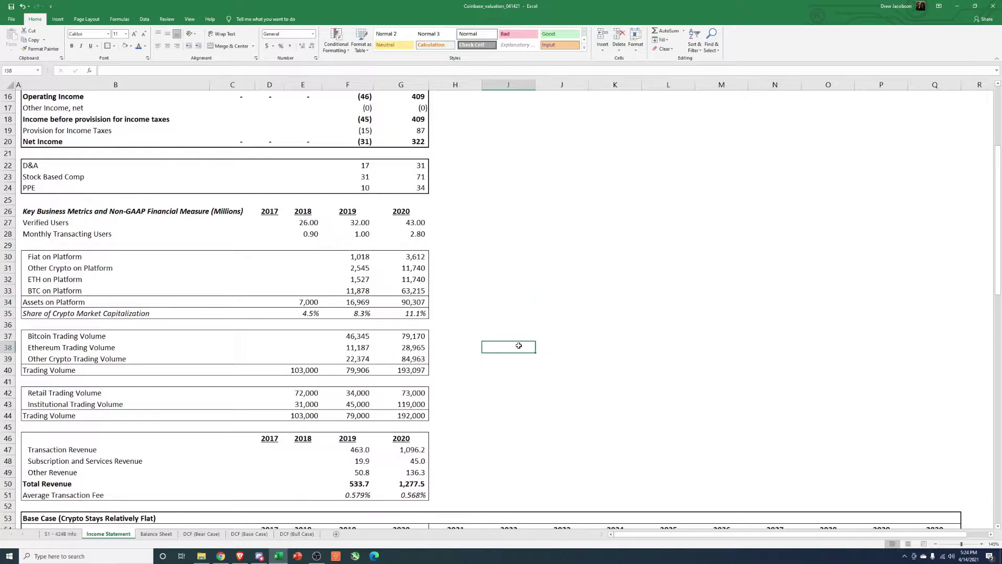
scroll(519, 346, up, 5)
drag(31, 100, 423, 296)
click(509, 296)
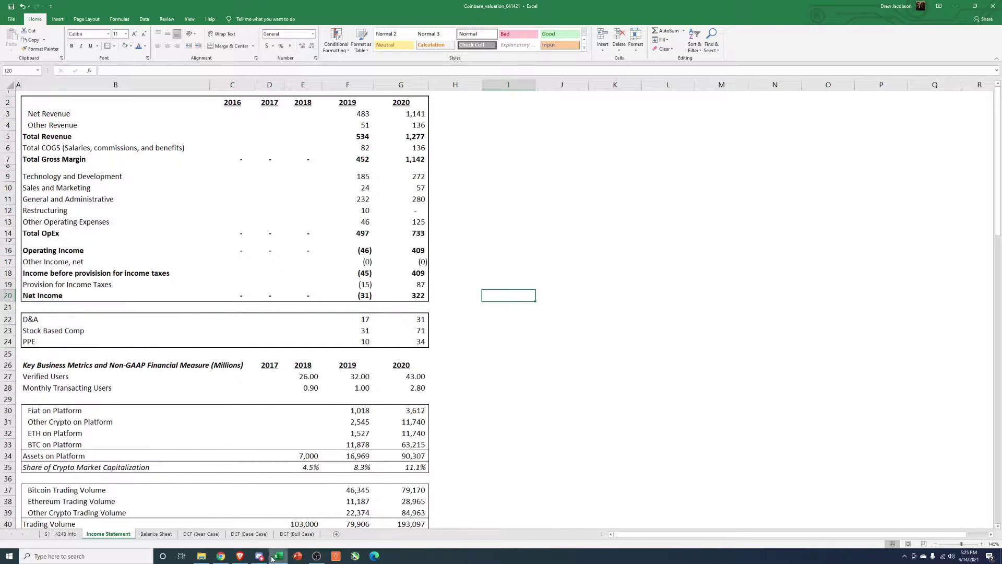
Step: View Coinbase's 424B4 prospectus in the browser, then return to the Excel workbook
click(239, 556)
click(15, 5)
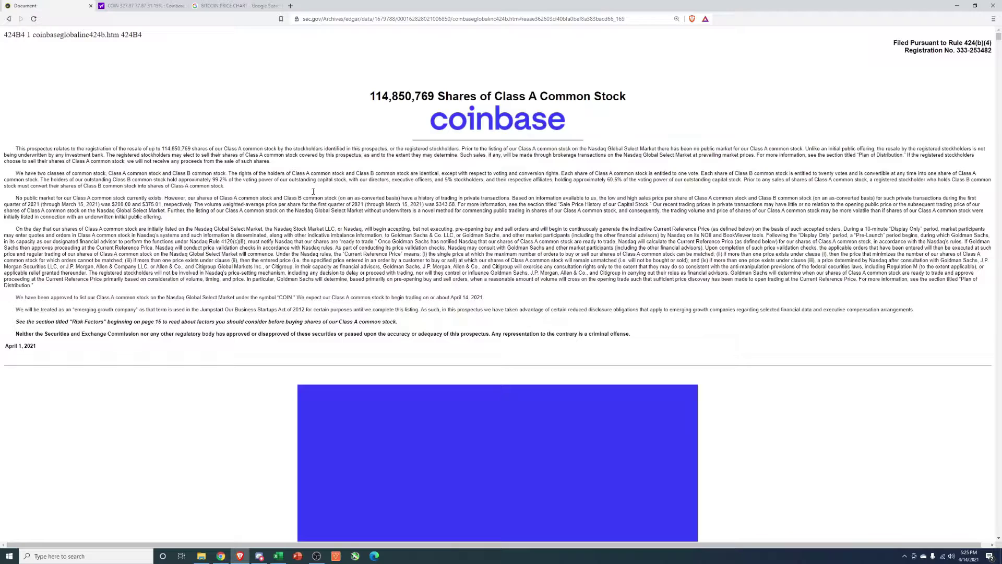
click(957, 5)
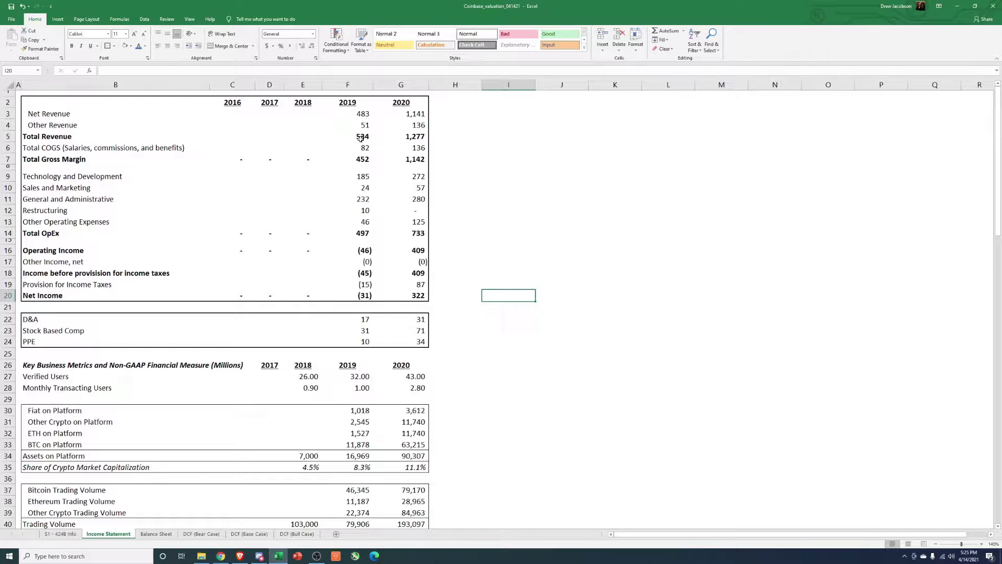
Step: Check the 2020 total revenue and the 2019 and 2020 net income on the Income Statement sheet
click(398, 138)
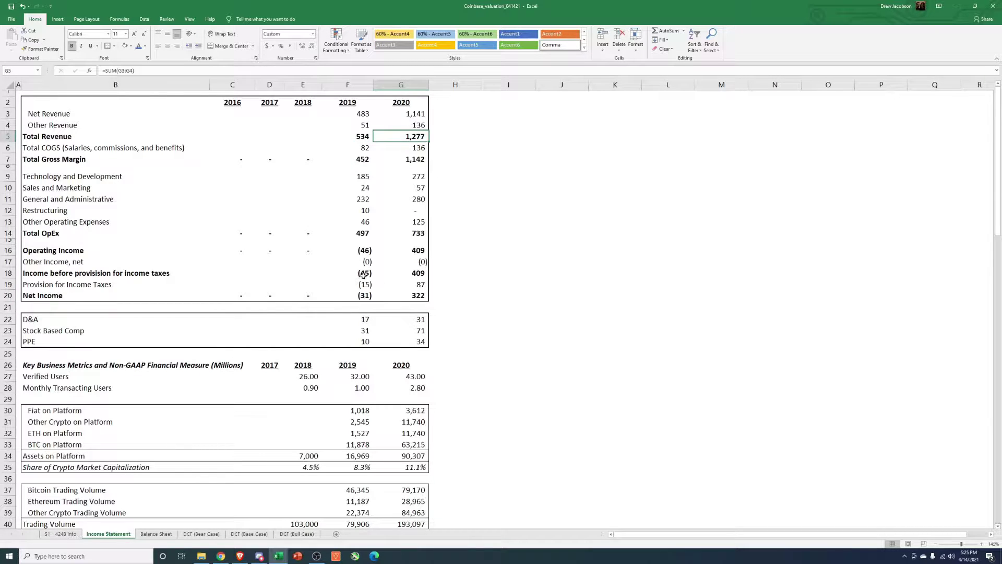
click(365, 295)
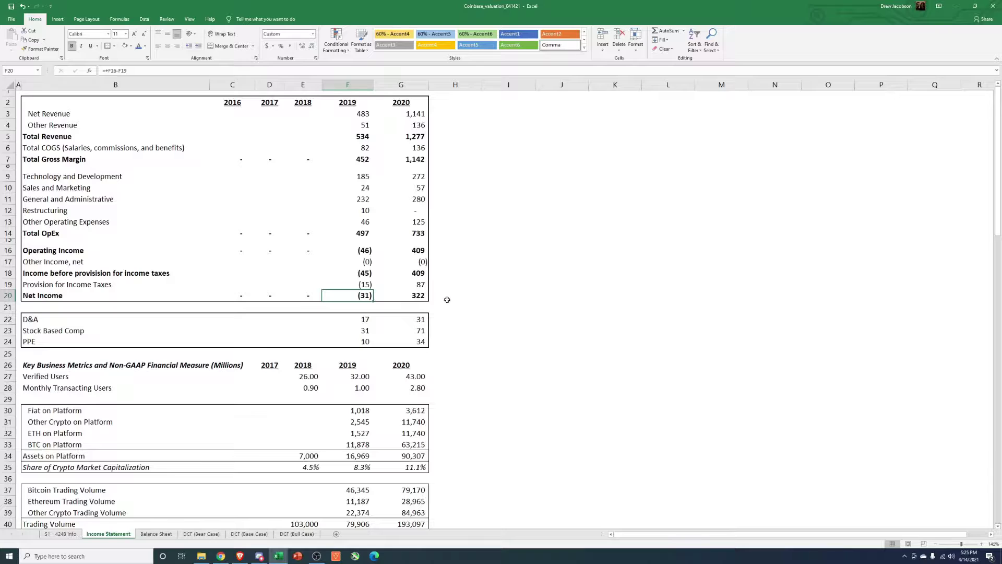
key(Right)
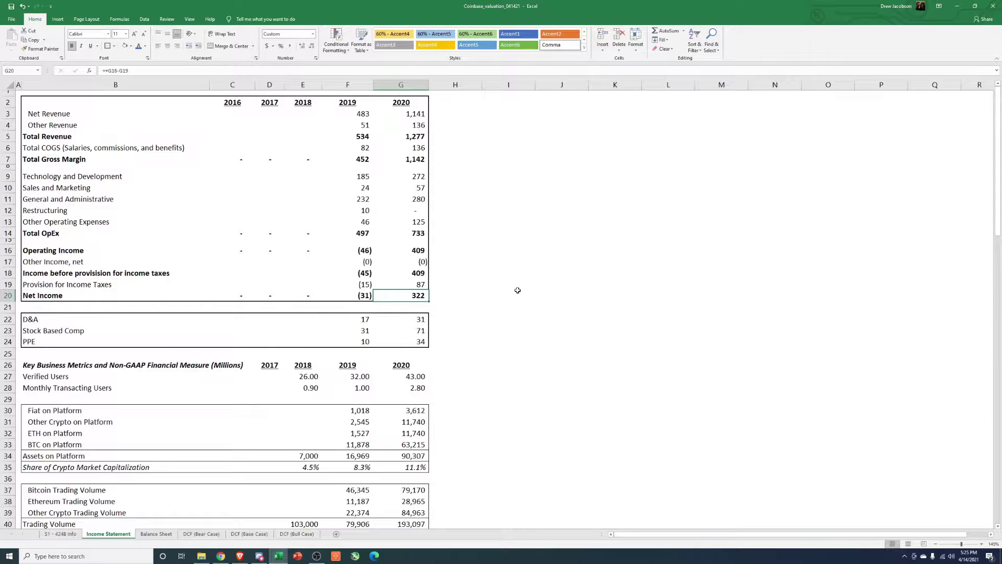
Step: Examine the Assets on Platform figures for 2018 through 2020 in the key business metrics
scroll(519, 296, down, 6)
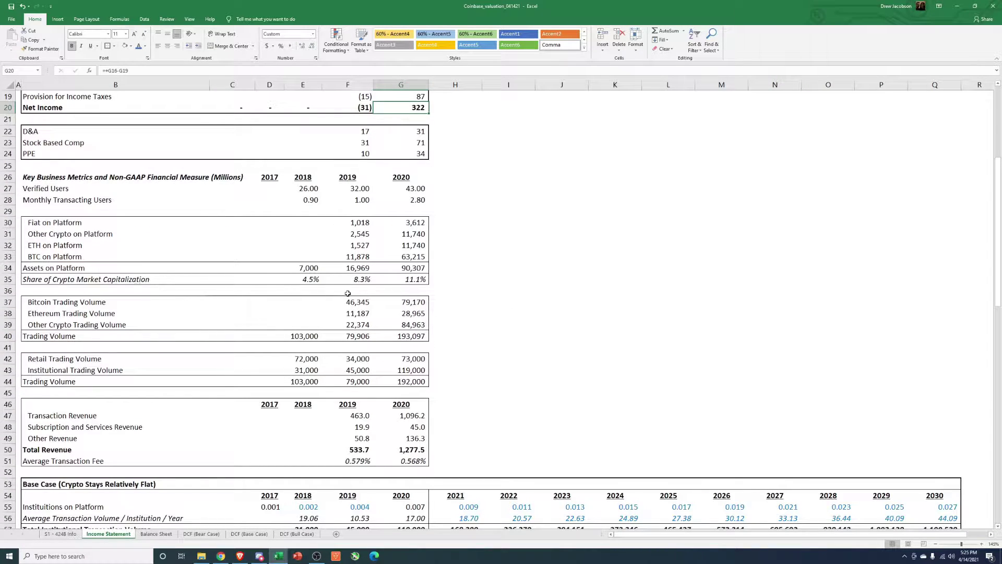
click(358, 269)
click(298, 269)
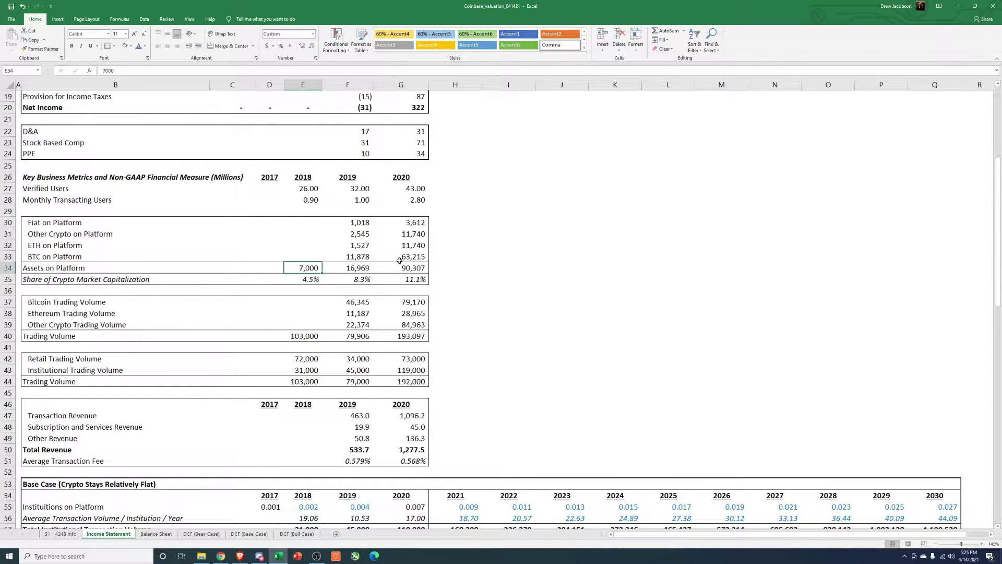
click(416, 267)
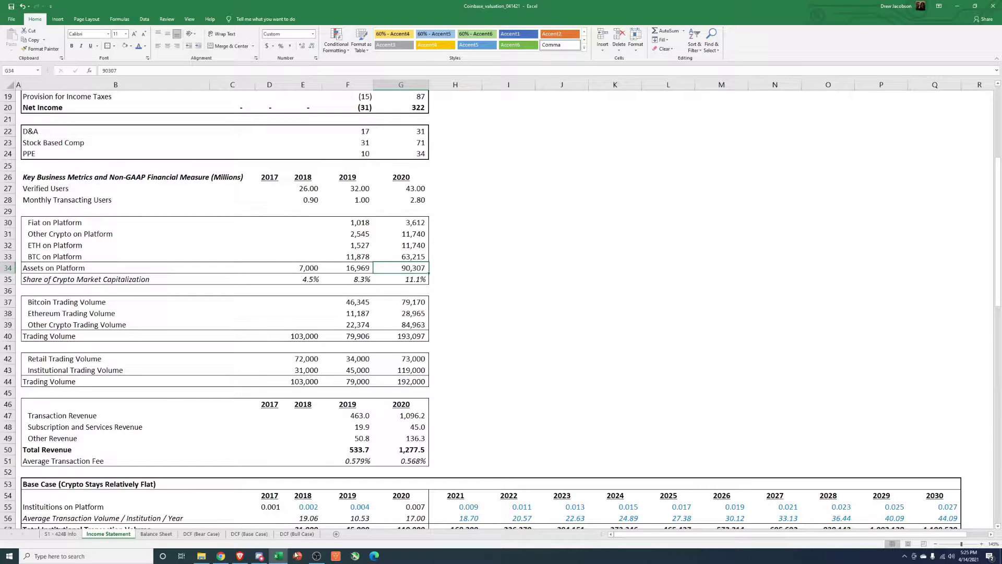
Step: View the five-year bitcoin price chart in the browser's Google results, then return to the Excel workbook
click(240, 556)
click(211, 6)
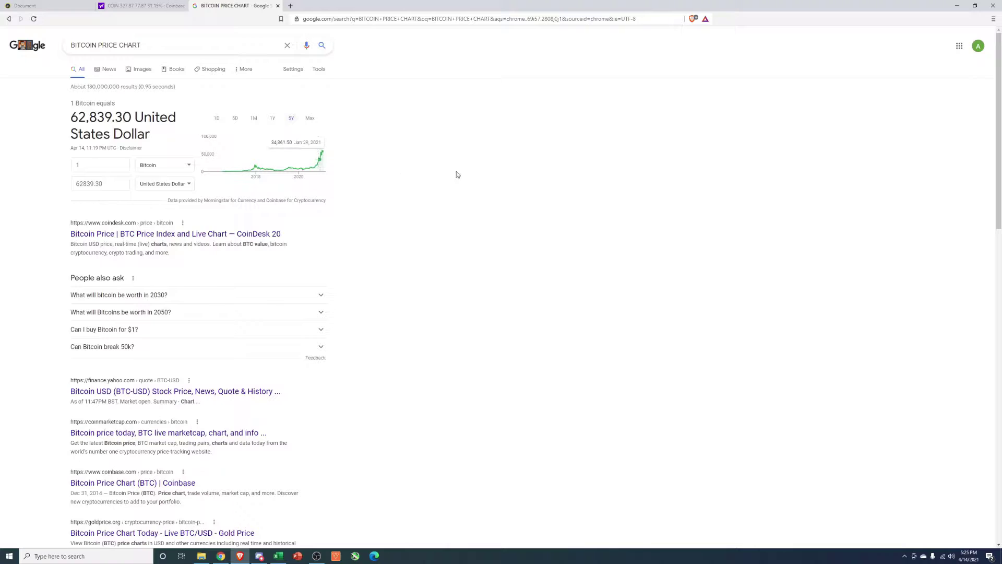
click(958, 5)
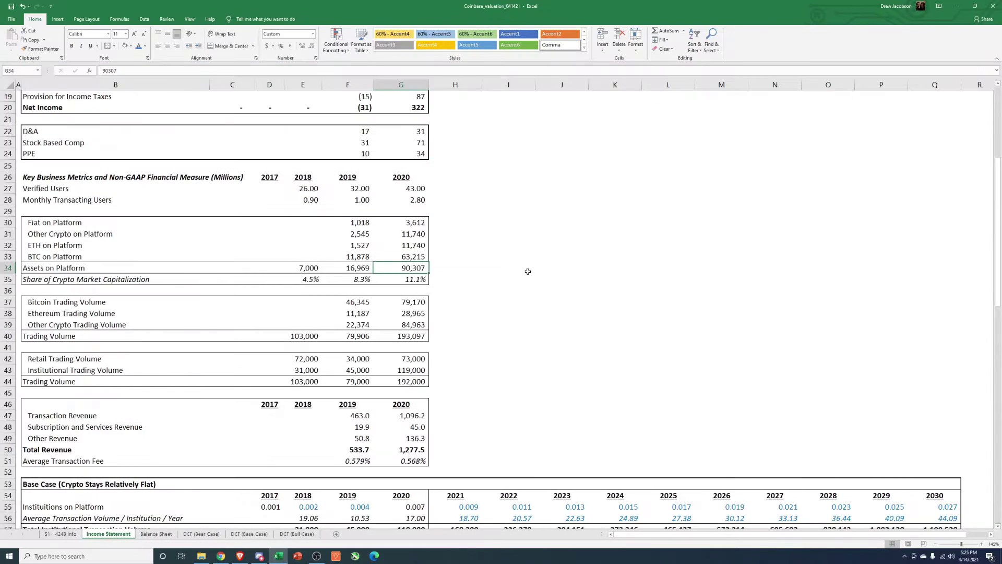
Step: Compare the 2018 Assets on Platform with the 2019 and 2020 figures
click(393, 267)
click(368, 269)
click(317, 268)
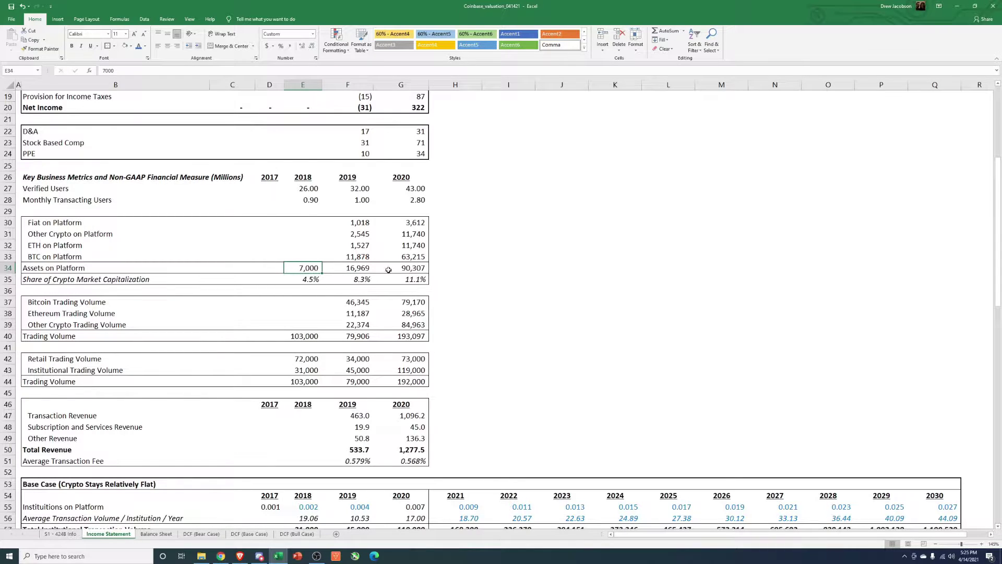
click(410, 269)
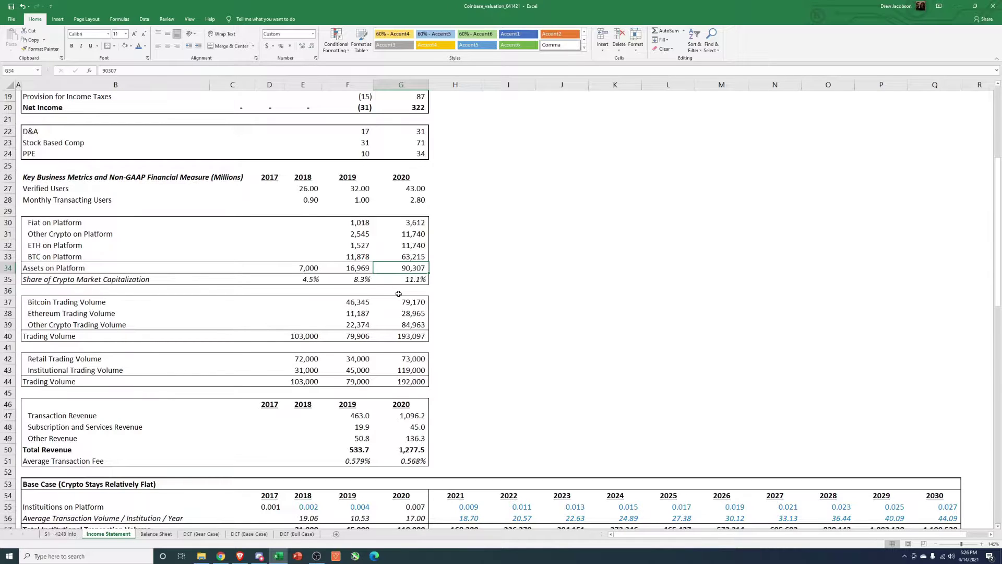
click(317, 268)
click(412, 270)
click(318, 268)
drag(318, 267, 316, 255)
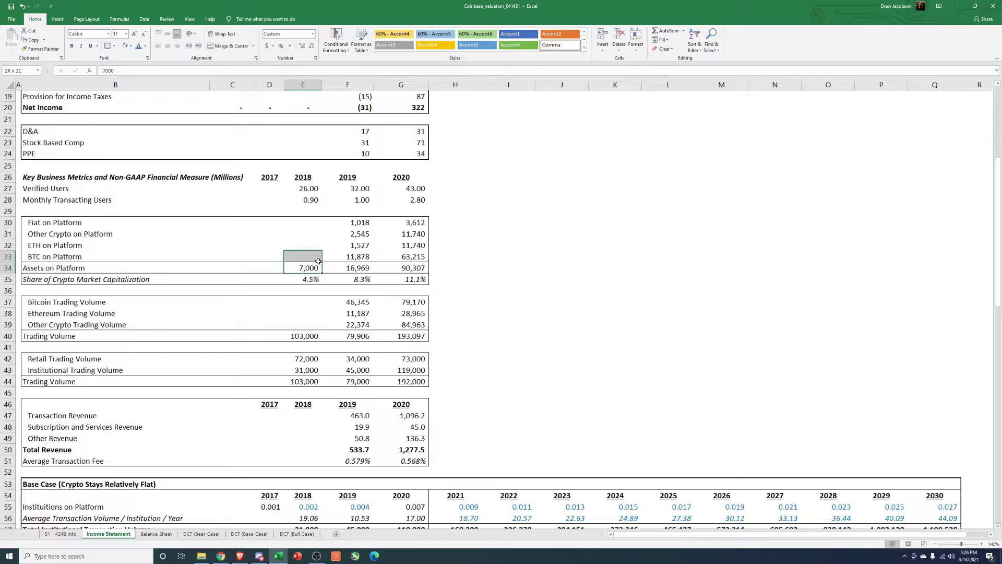
click(404, 270)
click(305, 269)
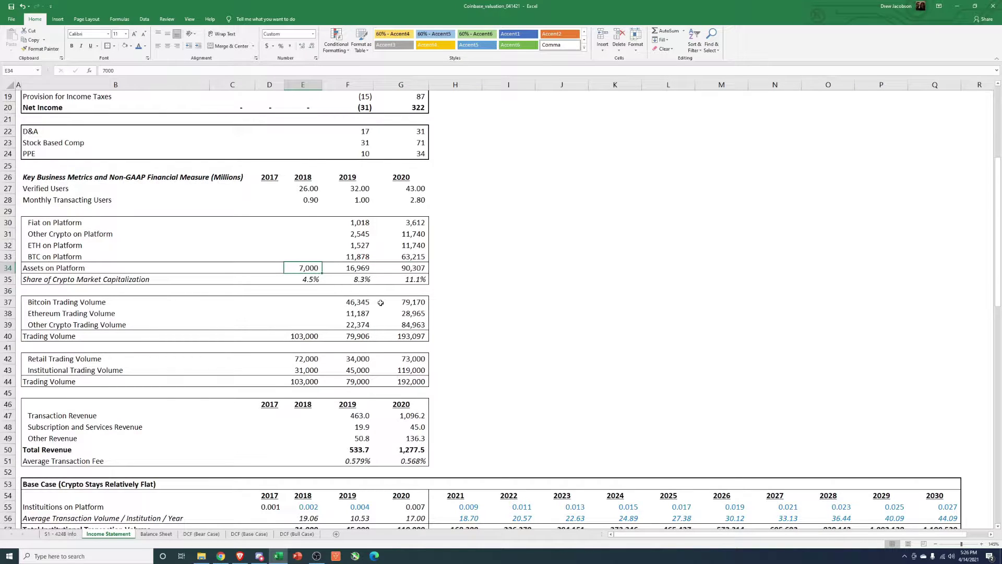
Step: Check the total Trading Volume figures in row 40, starting from 2018
scroll(528, 308, down, 2)
click(296, 267)
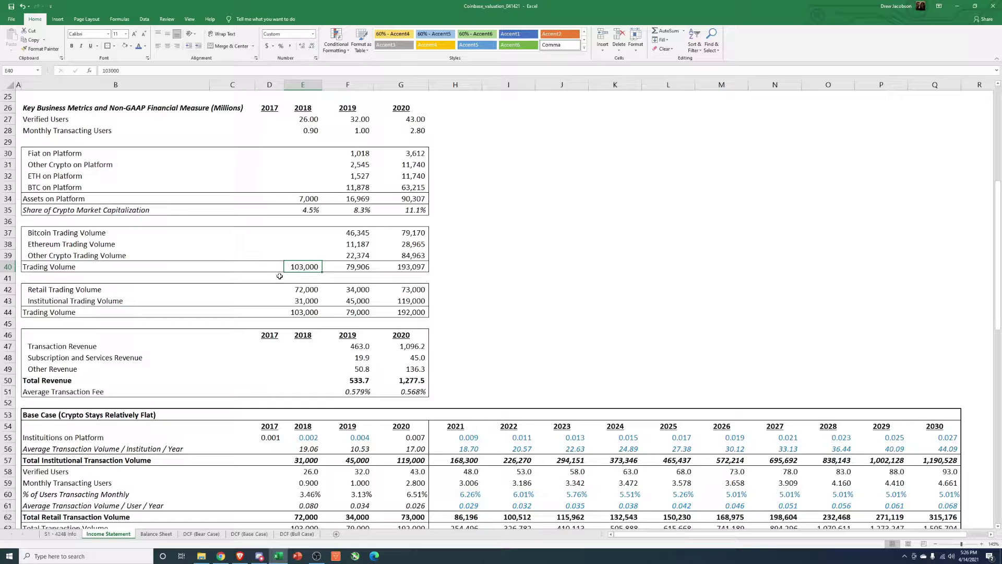
click(405, 267)
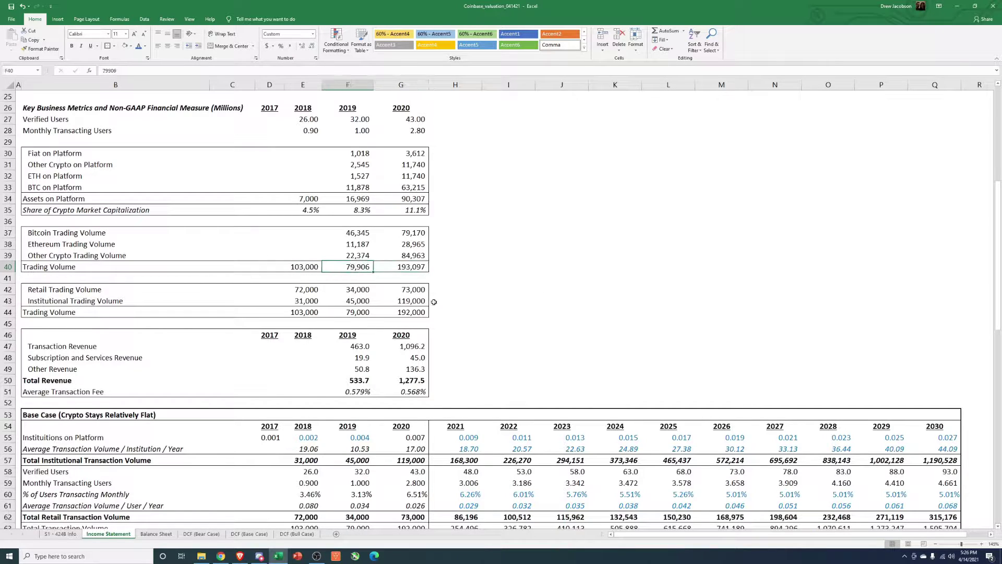
Step: Check the bitcoin price chart in the browser against the 2020 Trading Volume in the Excel workbook
click(240, 556)
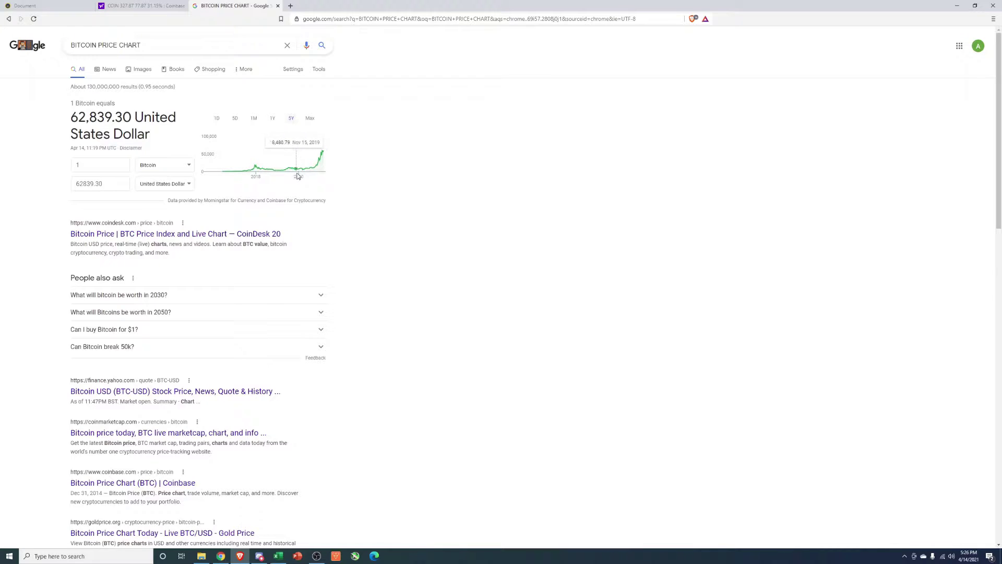
click(958, 6)
click(509, 266)
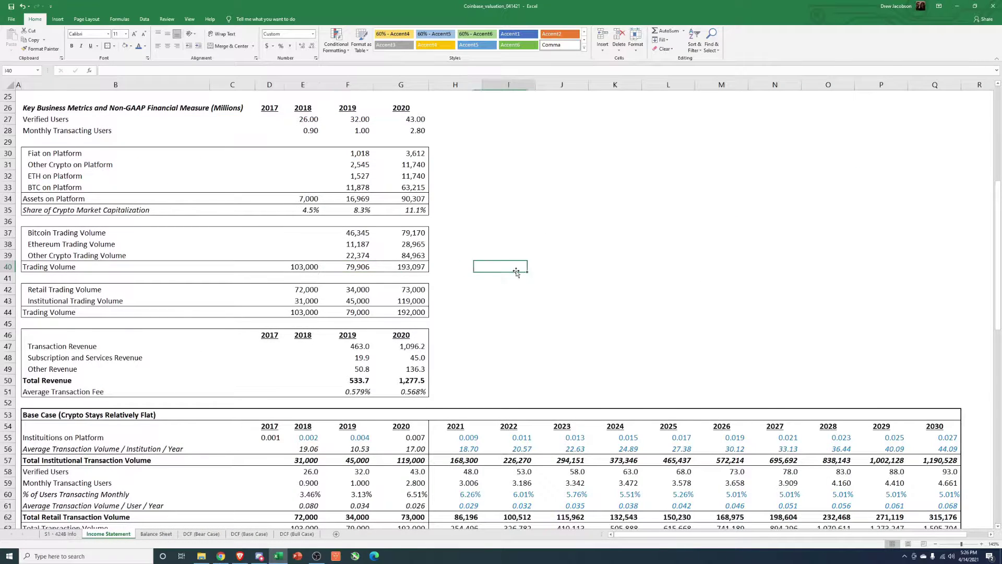
click(415, 267)
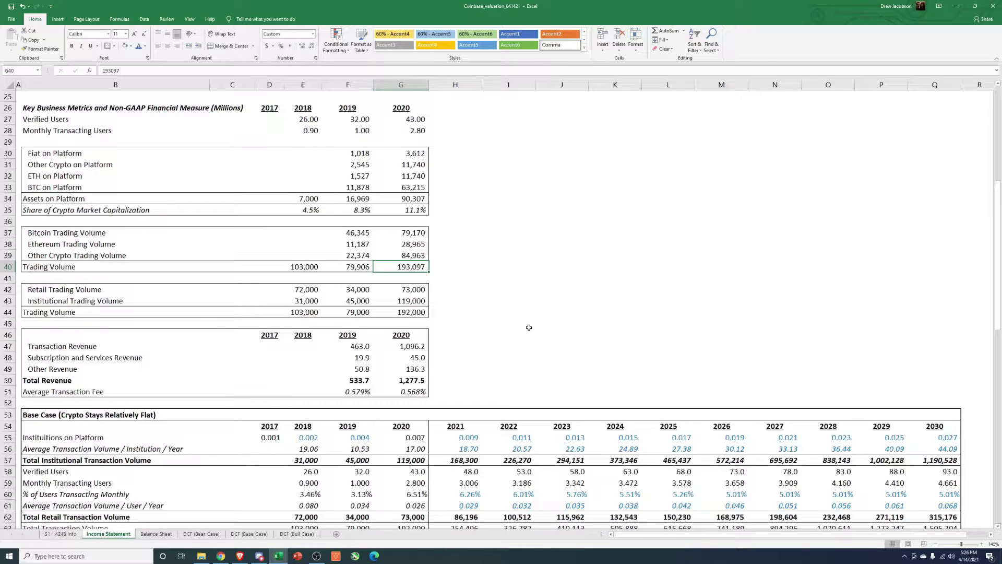
Step: Examine the 2020 transaction, subscription and services, and other revenue in the revenue breakdown above the base case forecast
scroll(455, 322, down, 1)
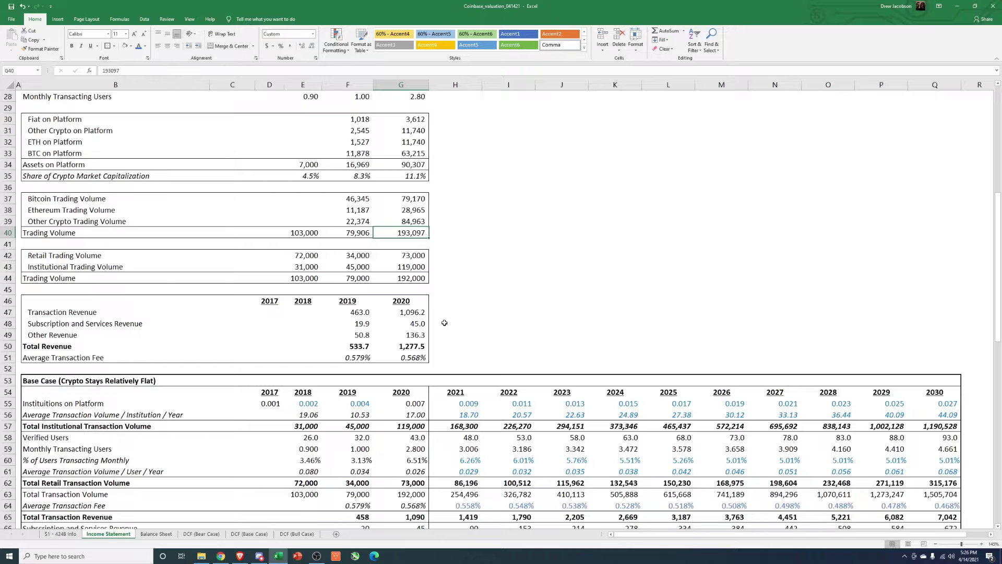
drag(26, 312, 418, 334)
click(509, 324)
click(400, 312)
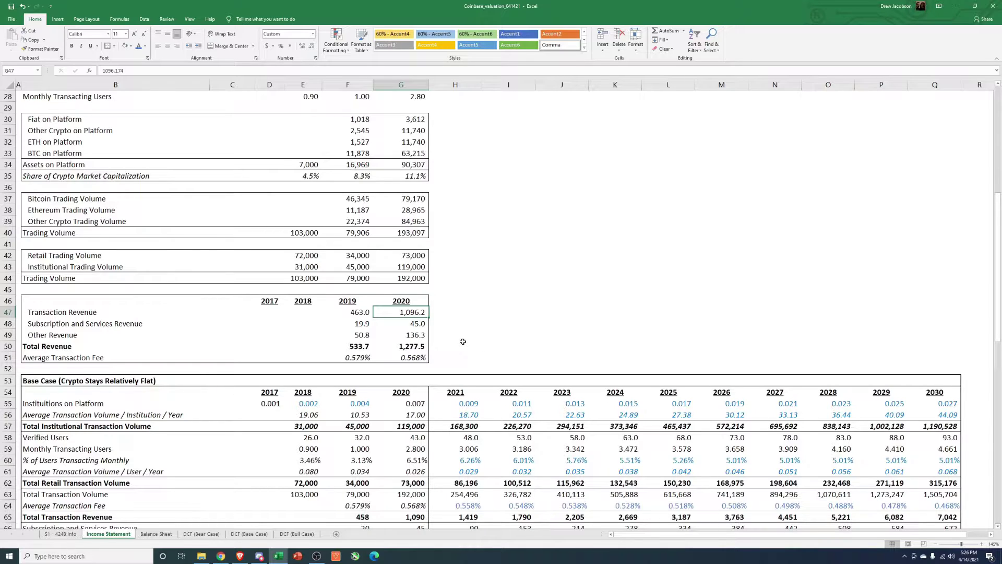
click(405, 323)
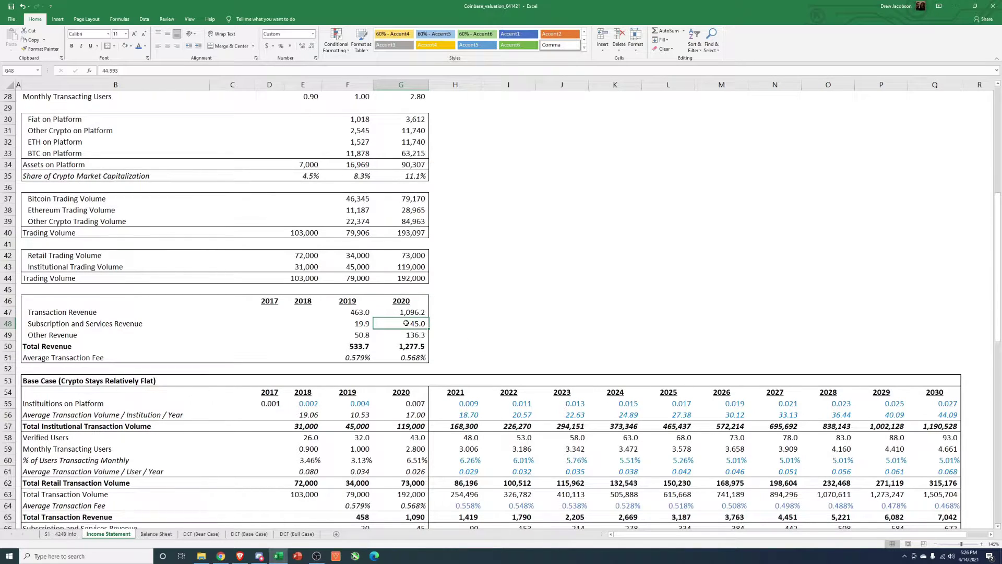
click(412, 335)
scroll(494, 350, down, 2)
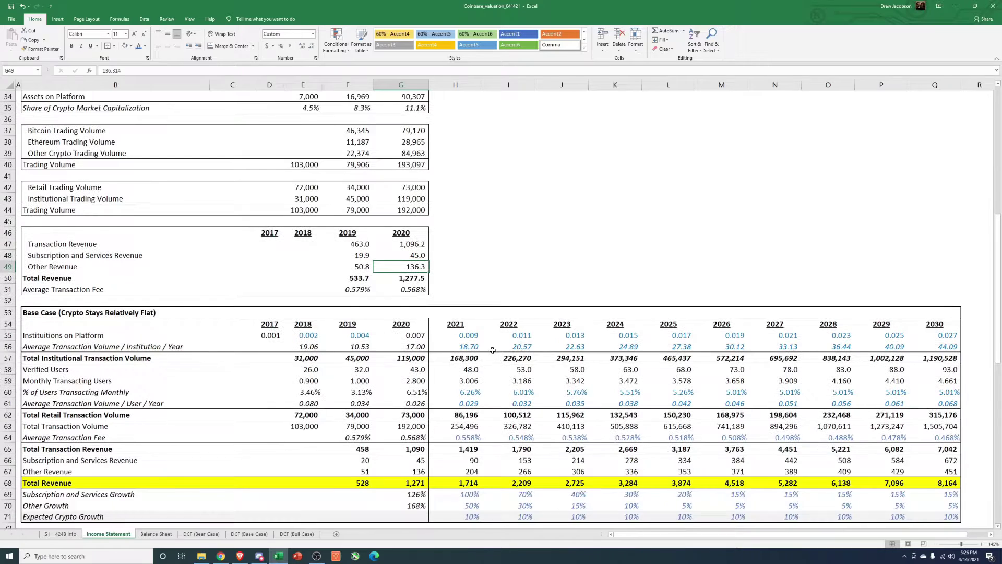
Step: Check the 2020 Total Revenue in the revenue breakdown and highlight the whole Base Case forecast block through 2030
click(392, 279)
scroll(301, 305, down, 2)
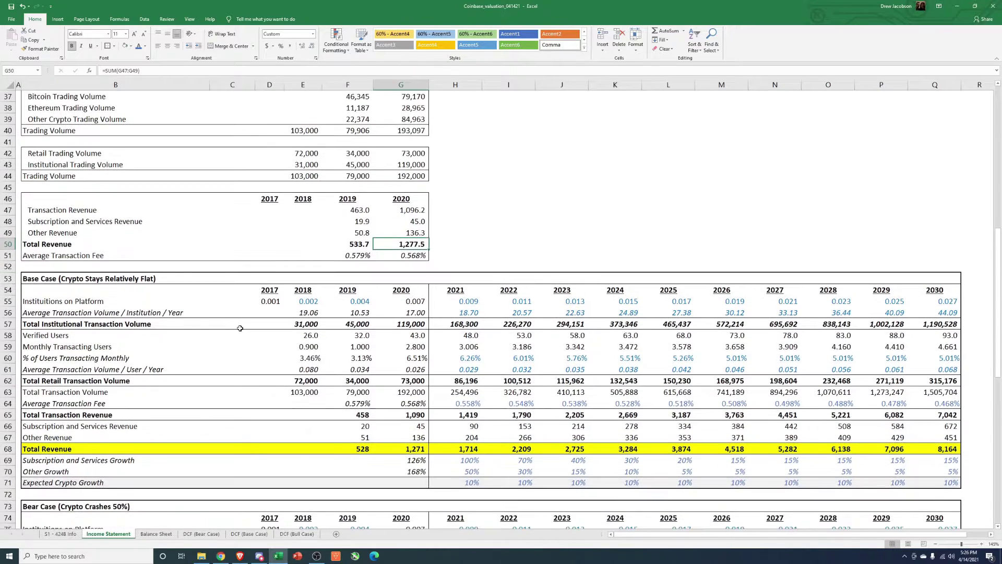
drag(30, 237, 955, 449)
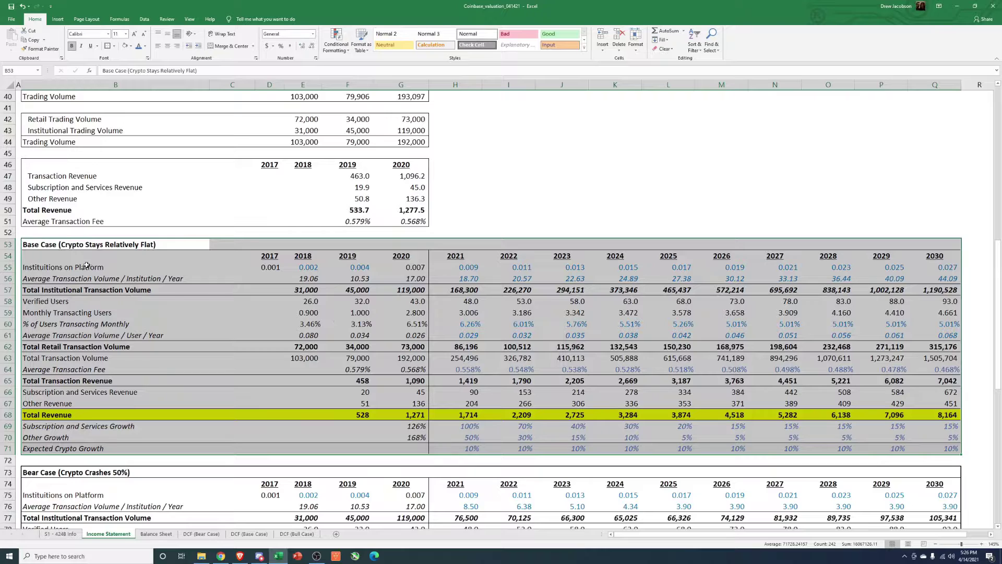
Step: Review the historical Institutions on Platform figures from 2017 to 2020 in the Base Case
click(38, 267)
click(269, 266)
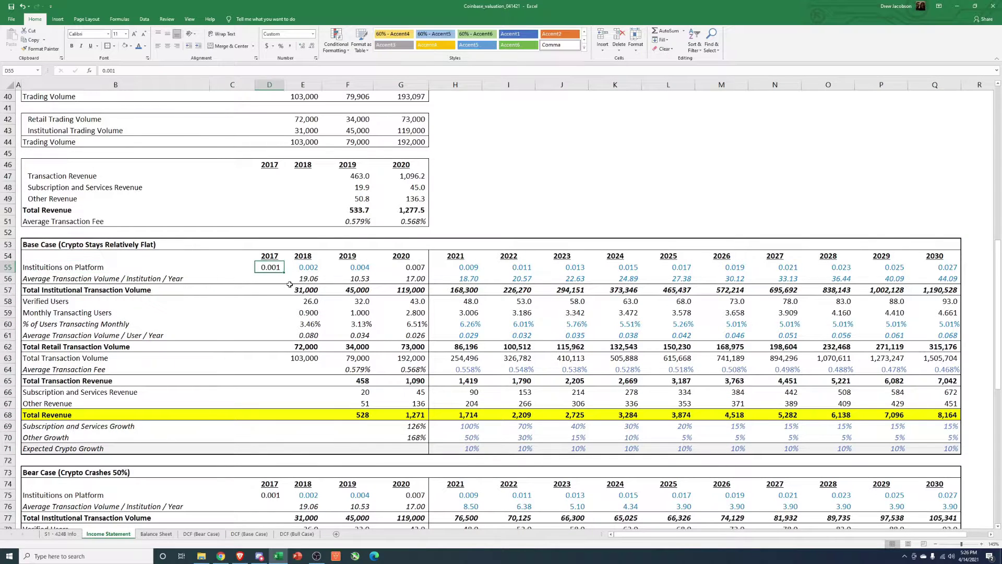
click(410, 270)
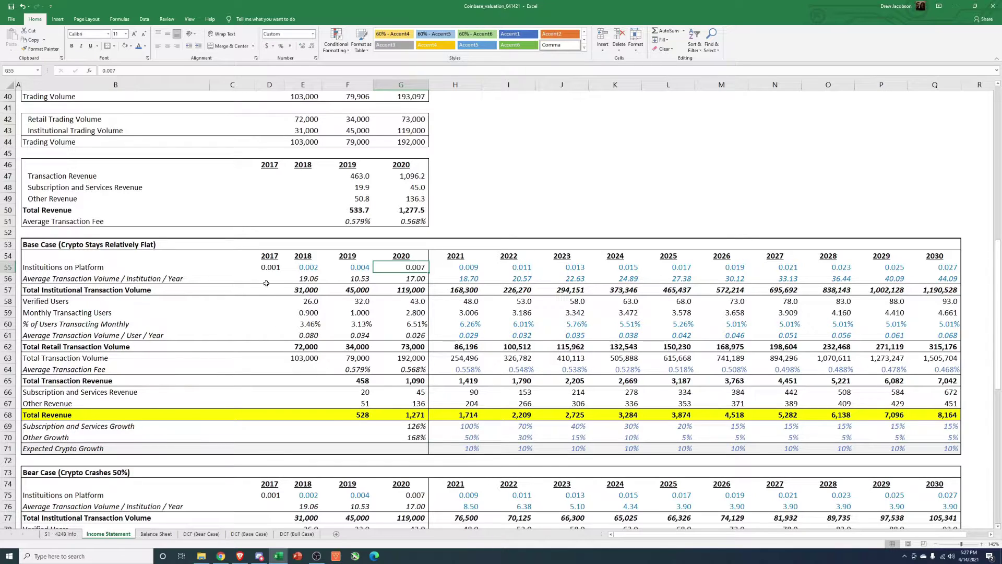
click(267, 267)
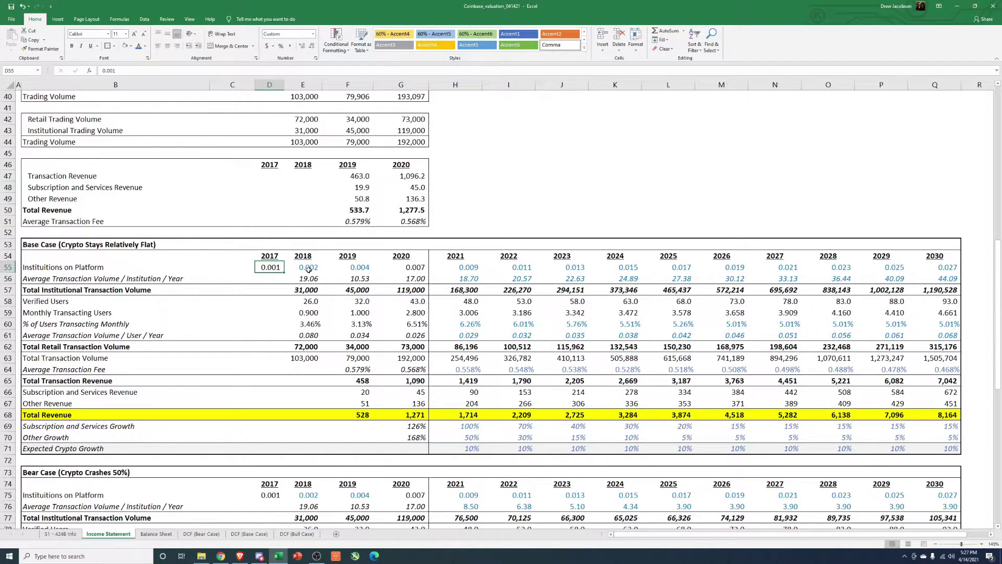
drag(308, 267, 358, 268)
drag(270, 267, 358, 267)
click(347, 302)
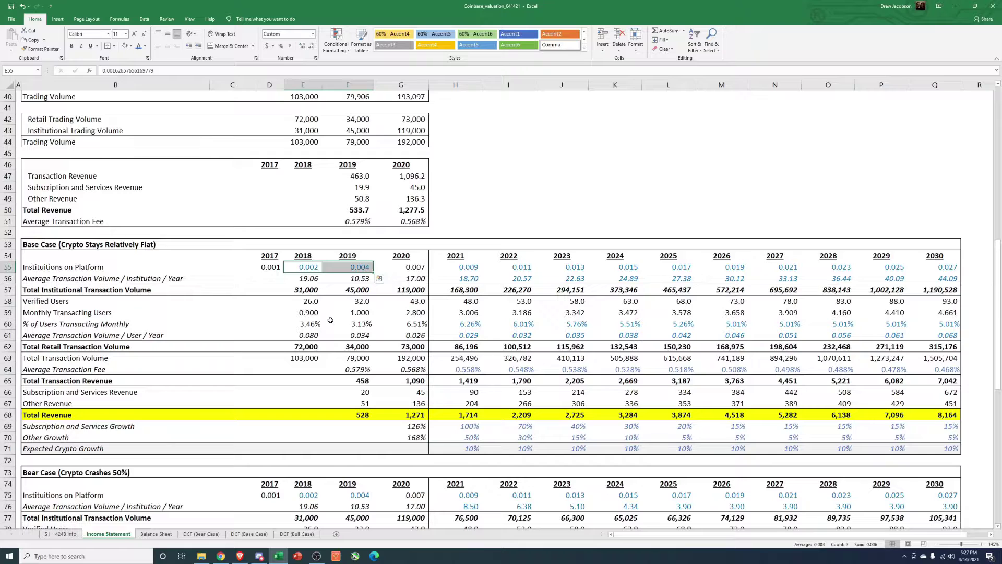
click(358, 267)
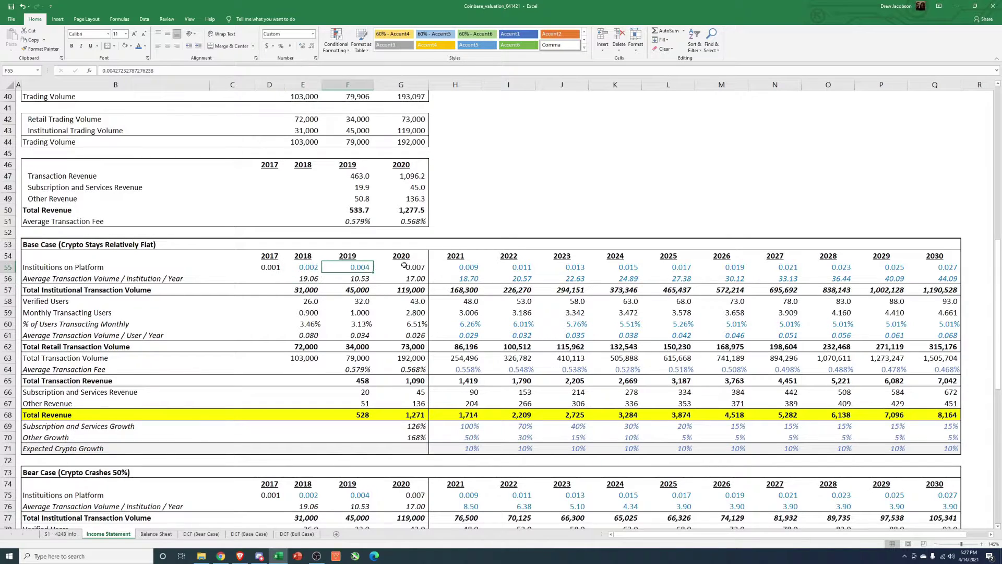
click(405, 266)
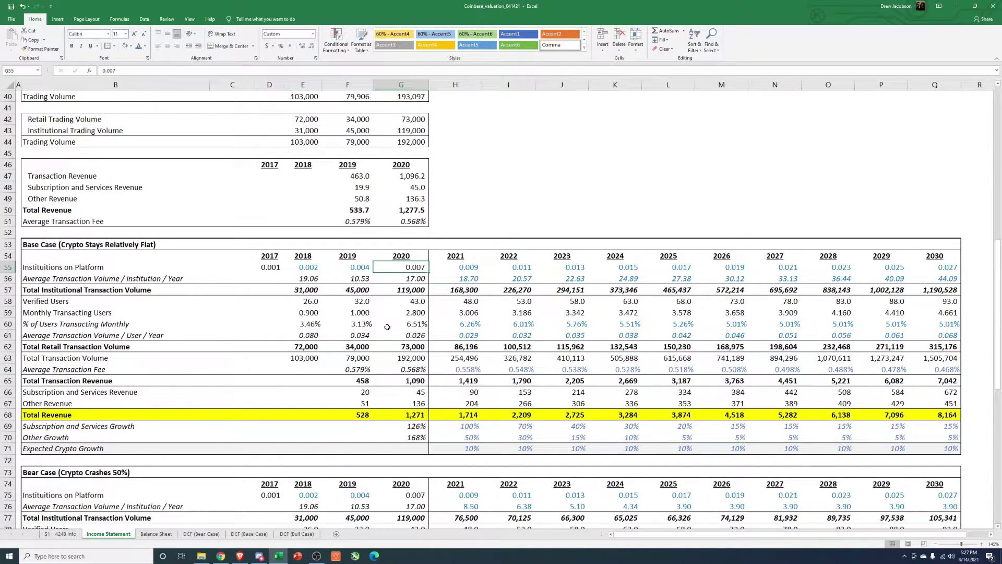
Step: Compare the 2021 Institutions on Platform projection with the 2017–2020 history in row 55
click(464, 272)
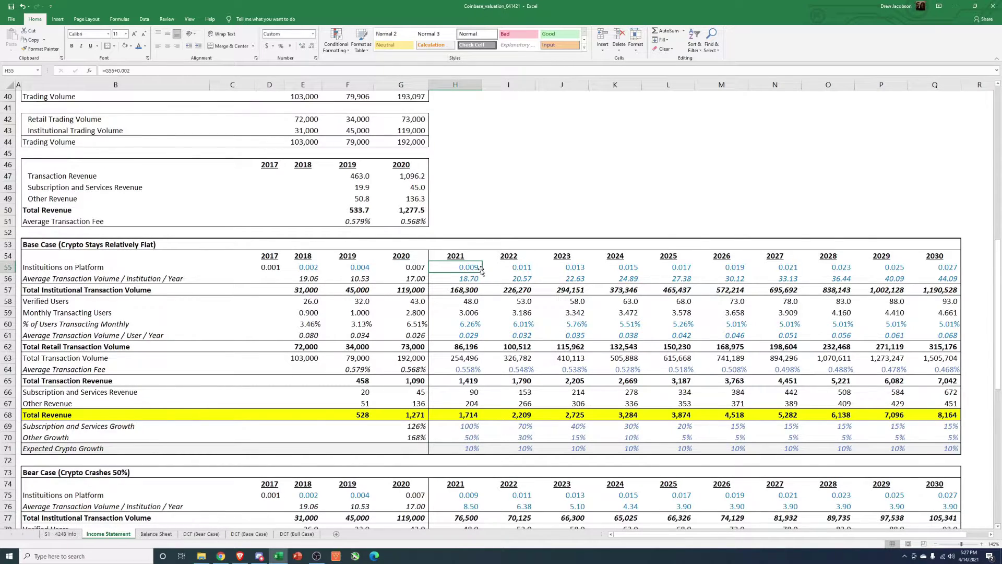
drag(273, 267, 421, 267)
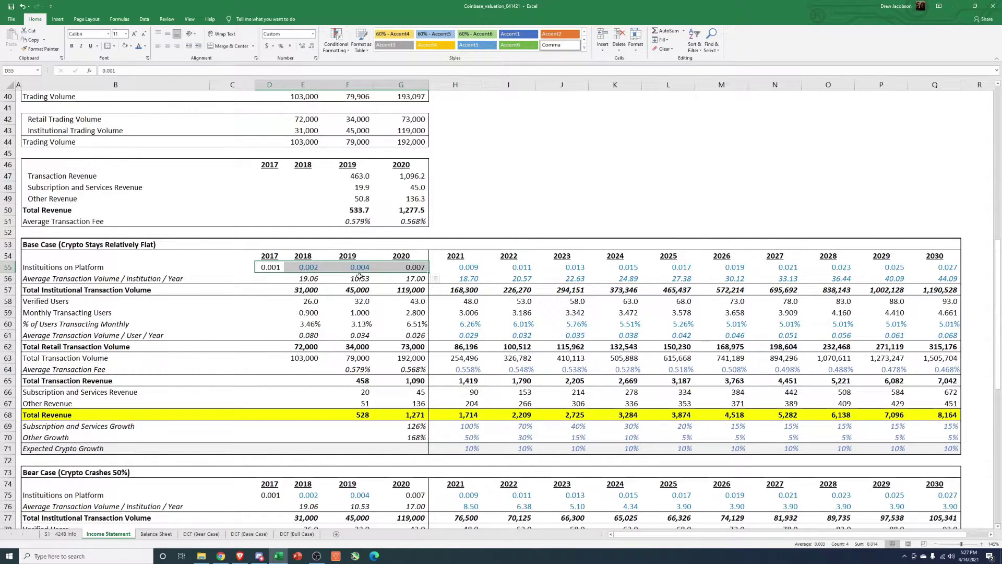
click(464, 267)
click(413, 269)
click(361, 268)
click(282, 268)
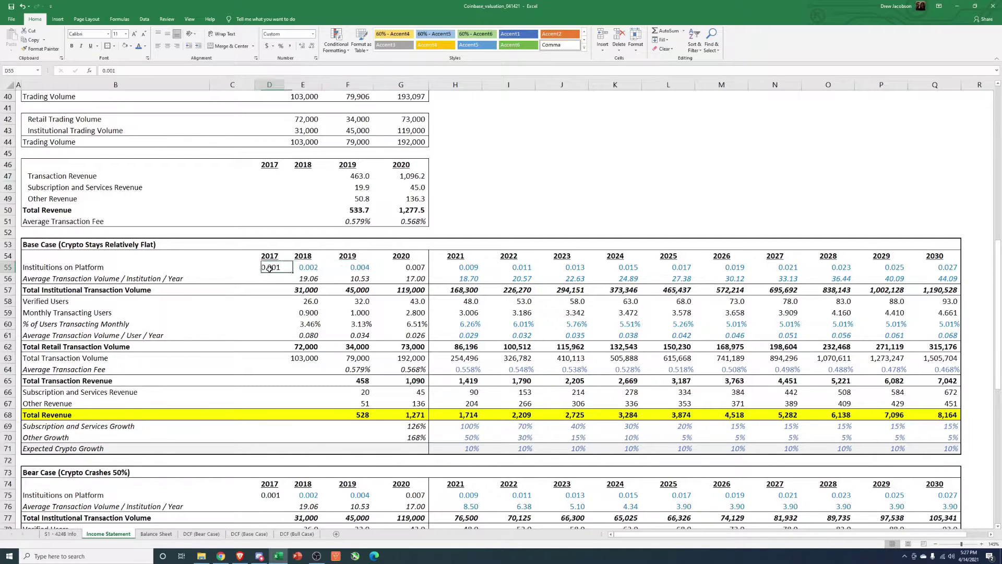
Step: Trace Institutions on Platform year by year from 2018 through the 2023 projection in the Base Case
click(313, 269)
click(367, 266)
click(410, 267)
click(459, 267)
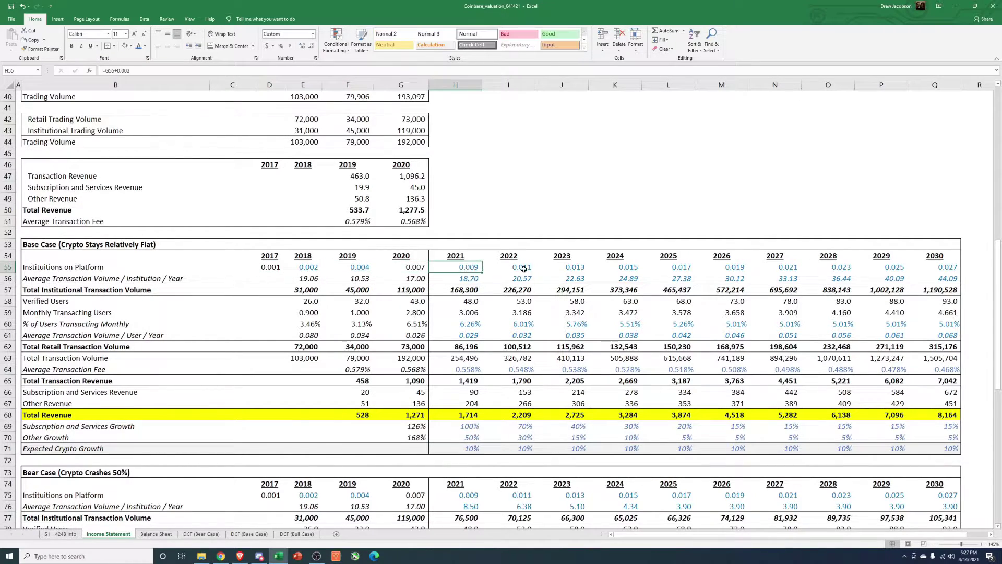
click(515, 268)
click(573, 268)
Step: Follow the yearly growth of Institutions on Platform from 2020 through the 2030 projection in row 55
click(418, 268)
click(465, 268)
click(517, 268)
click(571, 268)
click(624, 268)
click(752, 267)
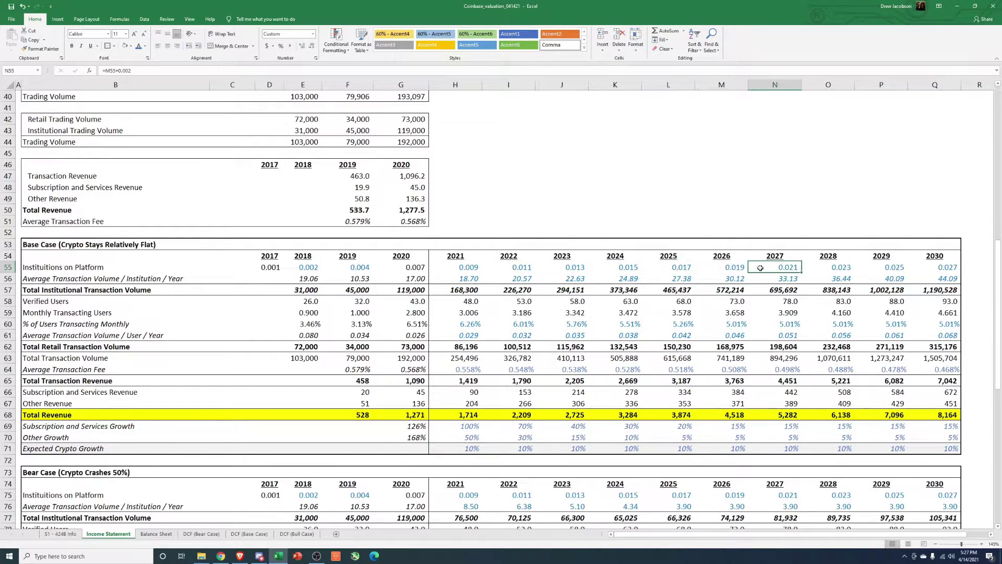
drag(949, 266, 460, 267)
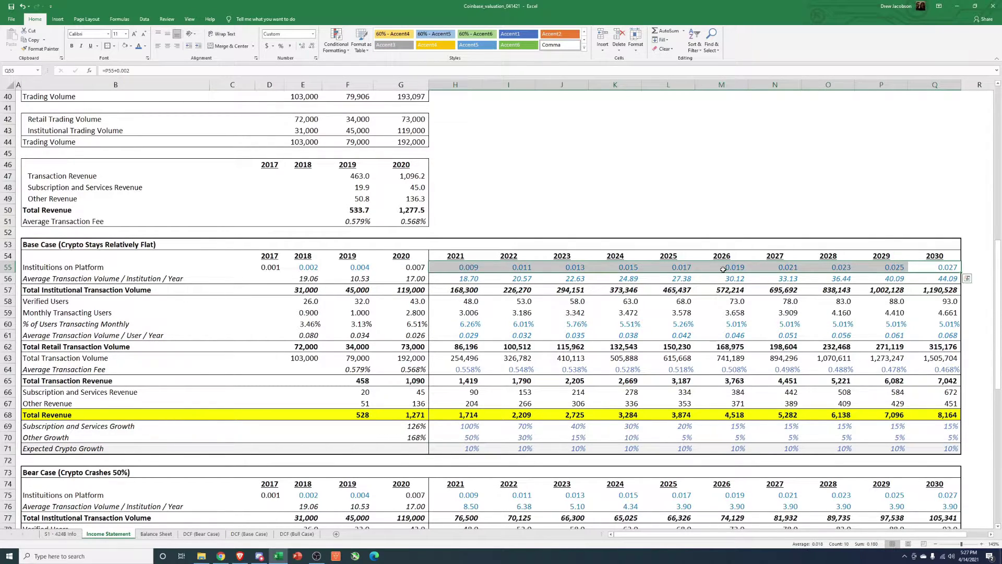
click(940, 266)
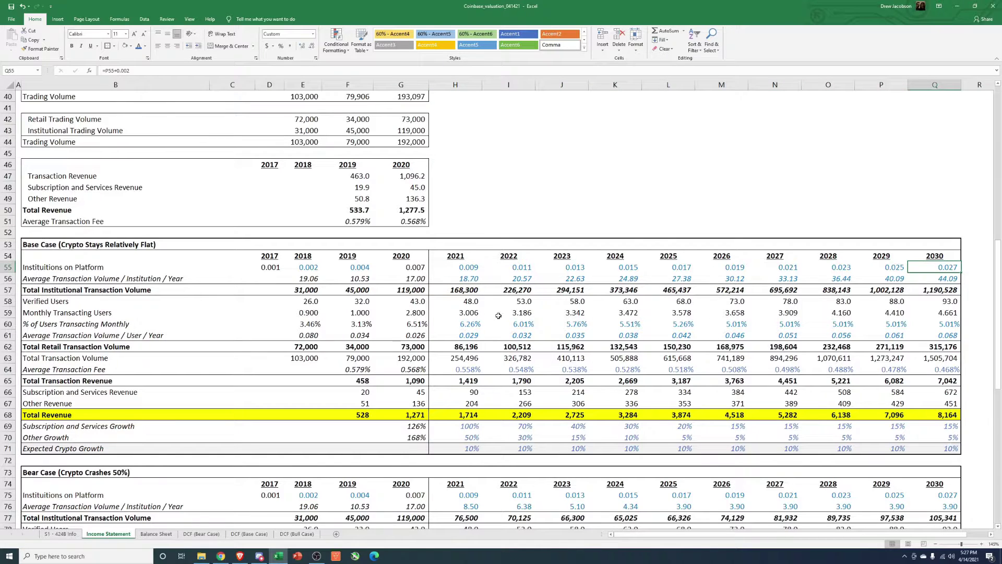
Step: Check how the 2020 Average Transaction Volume / Institution / Year is calculated in the Base Case
click(55, 280)
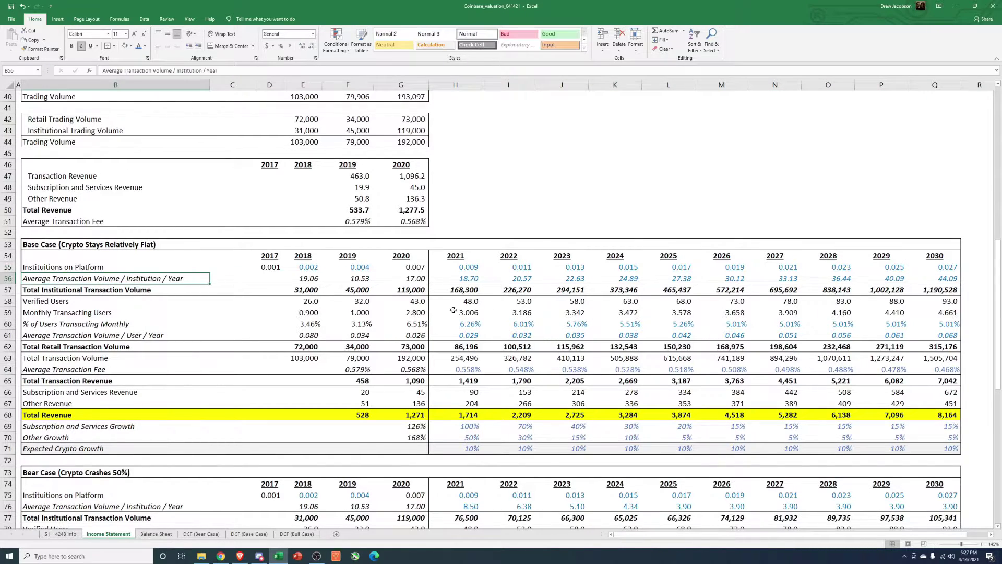
scroll(485, 292, down, 2)
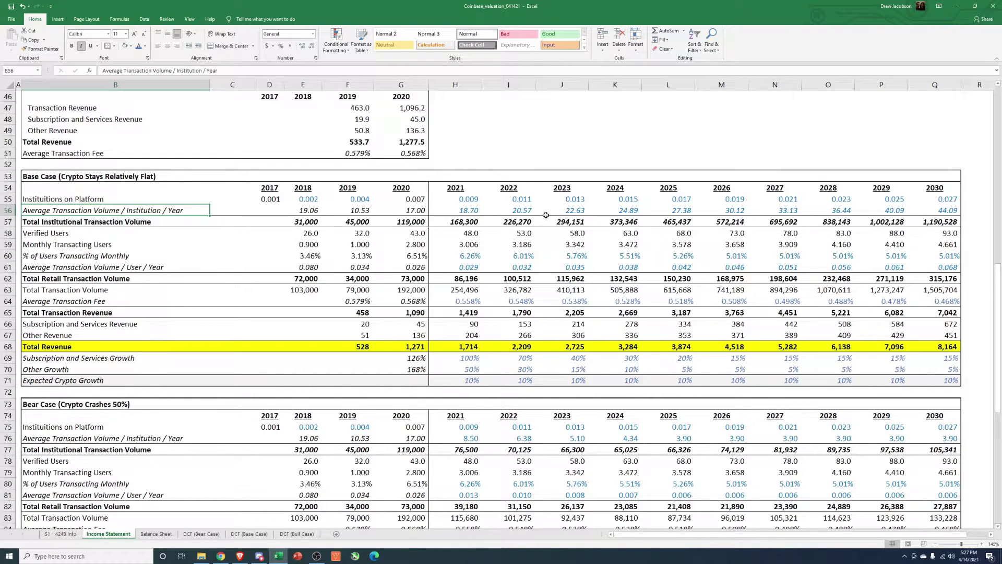
click(418, 211)
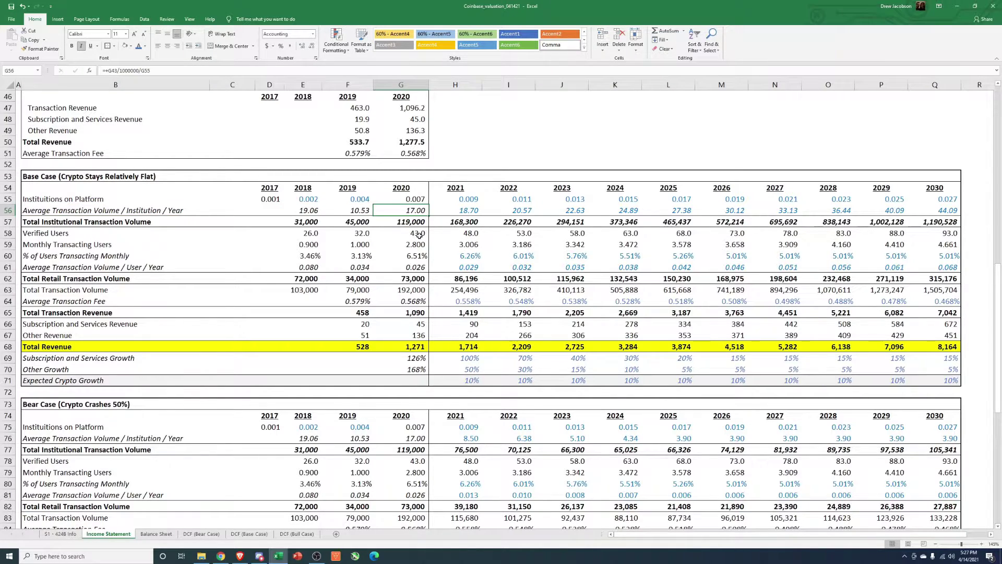
scroll(423, 250, up, 3)
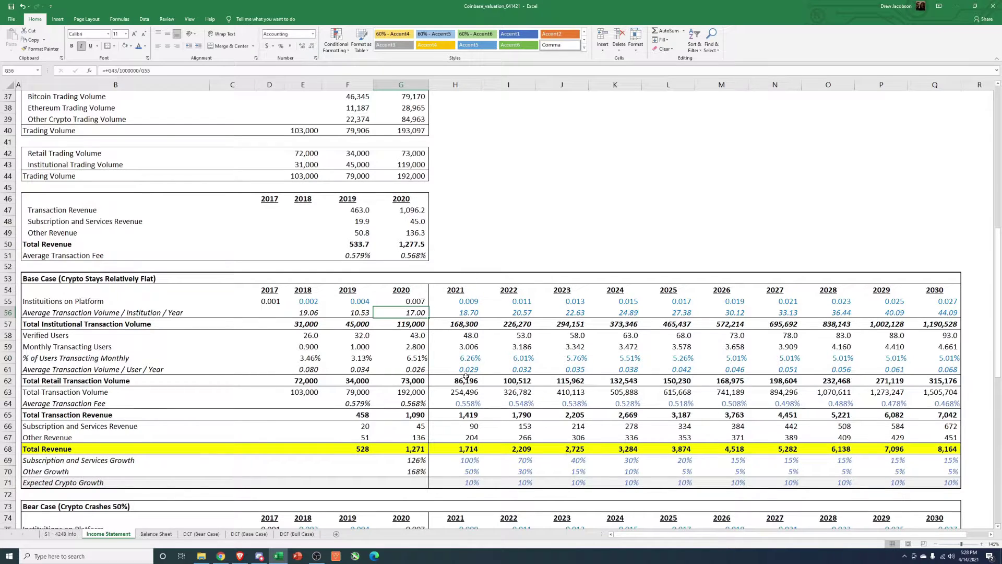
Step: Relate the 2021 Expected Crypto Growth assumption to the 2021 Average Transaction Volume / Institution / Year formula
click(471, 483)
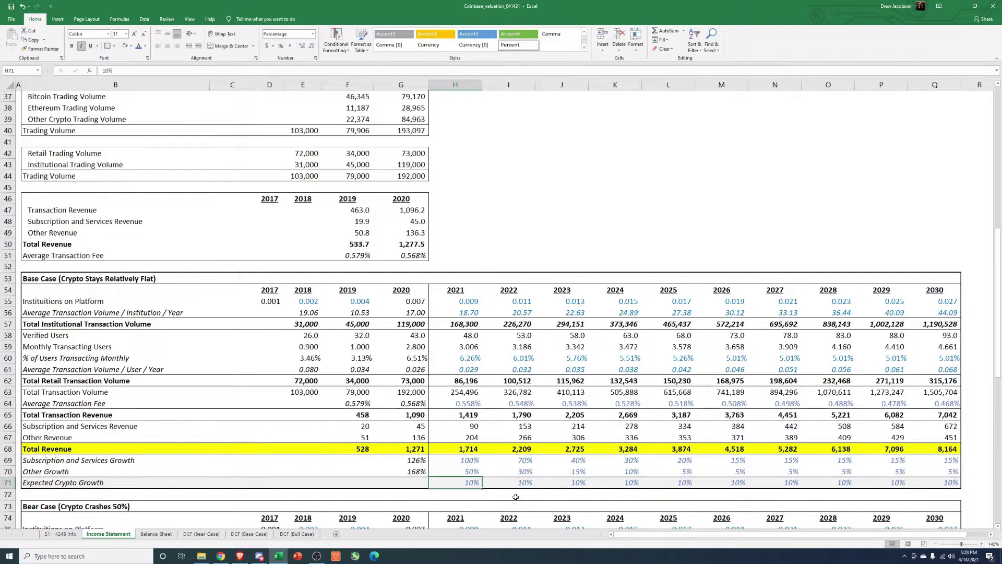
key(Up)
key(Up)
key(Up)
key(Up)
key(Up)
key(Up)
key(Up)
key(Up)
key(Up)
key(Up)
key(Up)
key(Up)
key(Up)
key(Up)
key(Up)
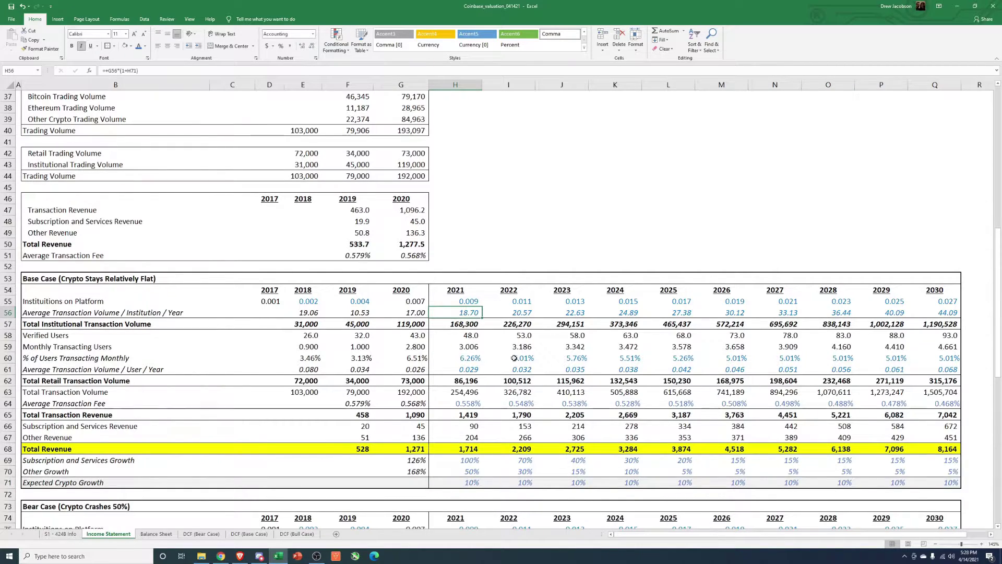
key(Left)
key(Right)
Step: Compare the 2018–2020 Average Transaction Volume / Institution / Year with the 2021 projection, checking the 2018 institution count as well
drag(312, 315, 393, 316)
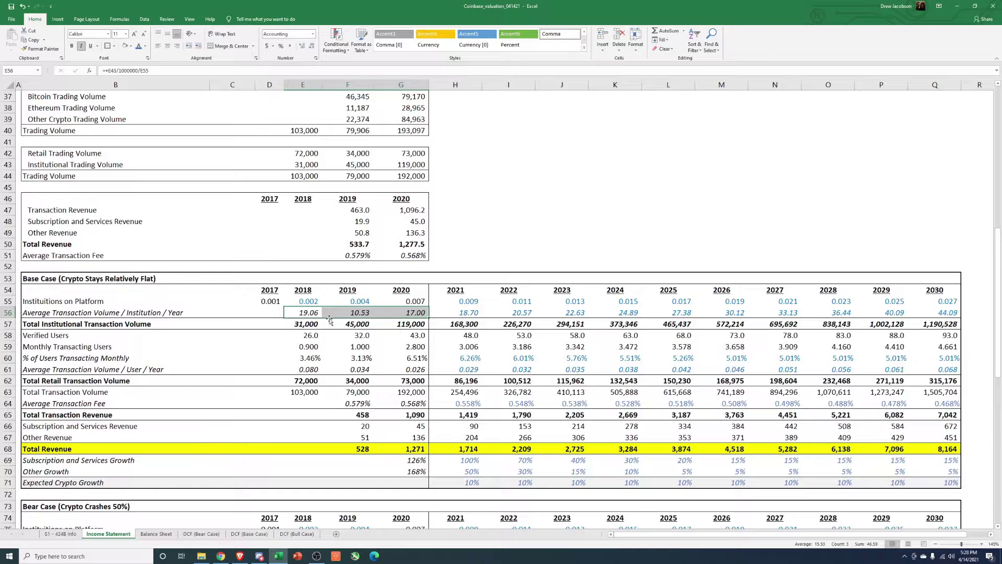
click(307, 306)
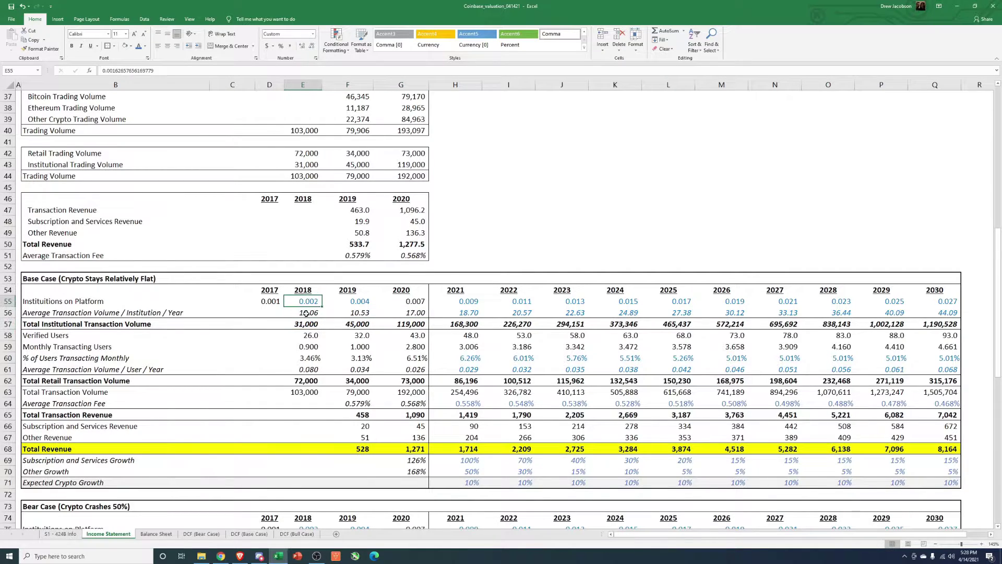
click(307, 312)
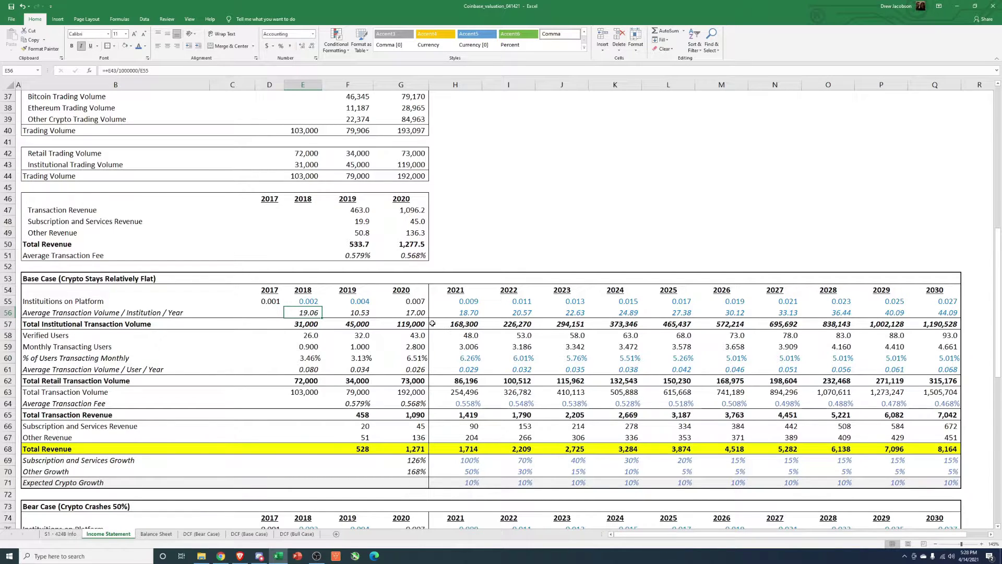
click(452, 313)
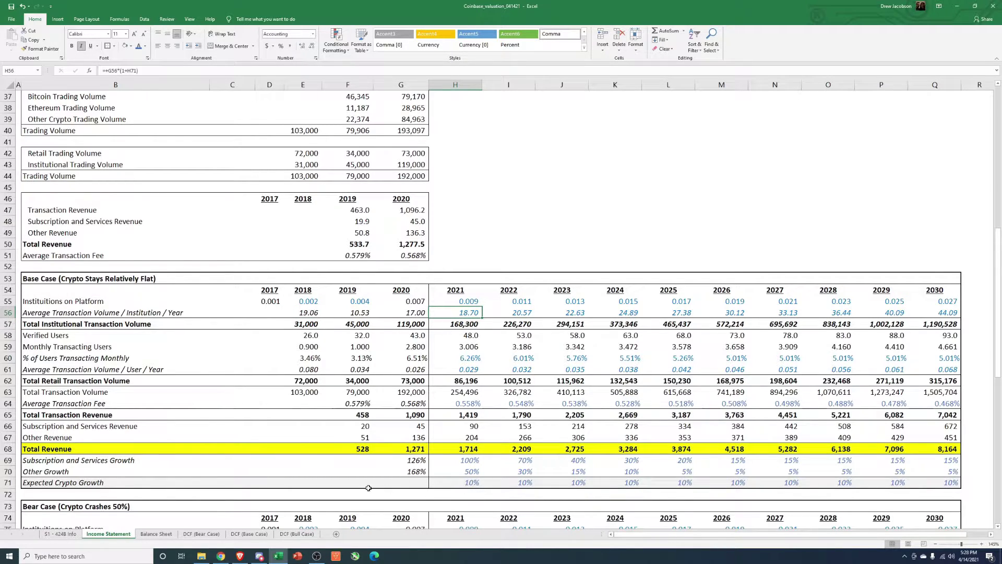
Step: Review Expected Crypto Growth and Total Institutional Transaction Volume across the 2021–2030 Base Case projections
drag(475, 481, 949, 484)
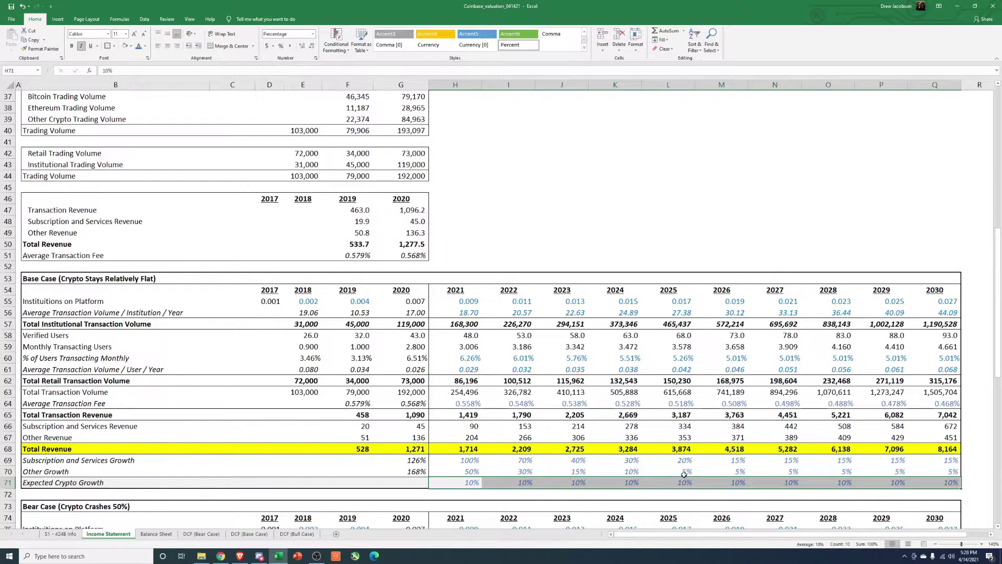
click(500, 224)
drag(460, 324, 915, 324)
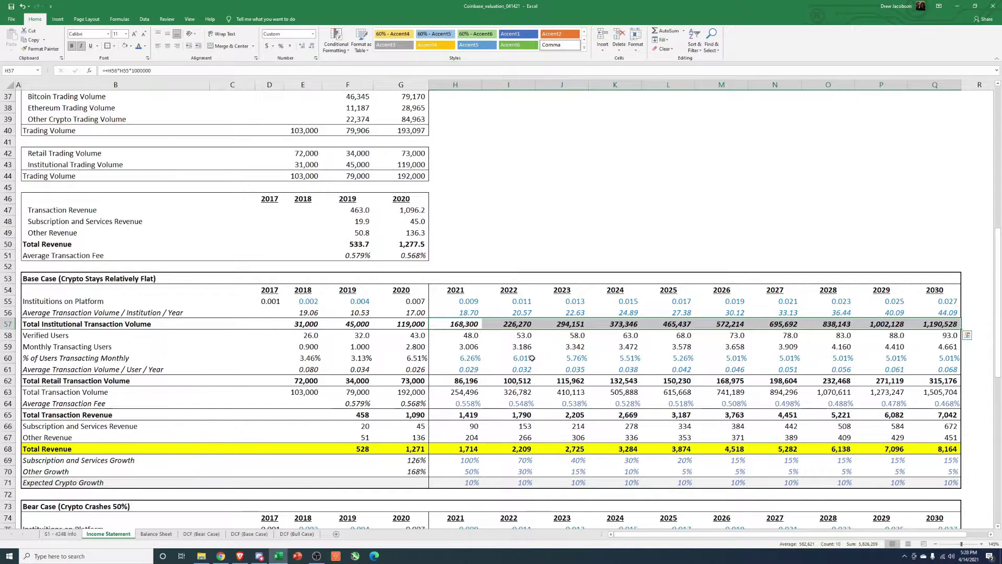
Step: Examine the 2021 Total Retail Transaction Volume and its 2021–2030 drivers, Verified Users and % of Users Transacting Monthly
click(452, 381)
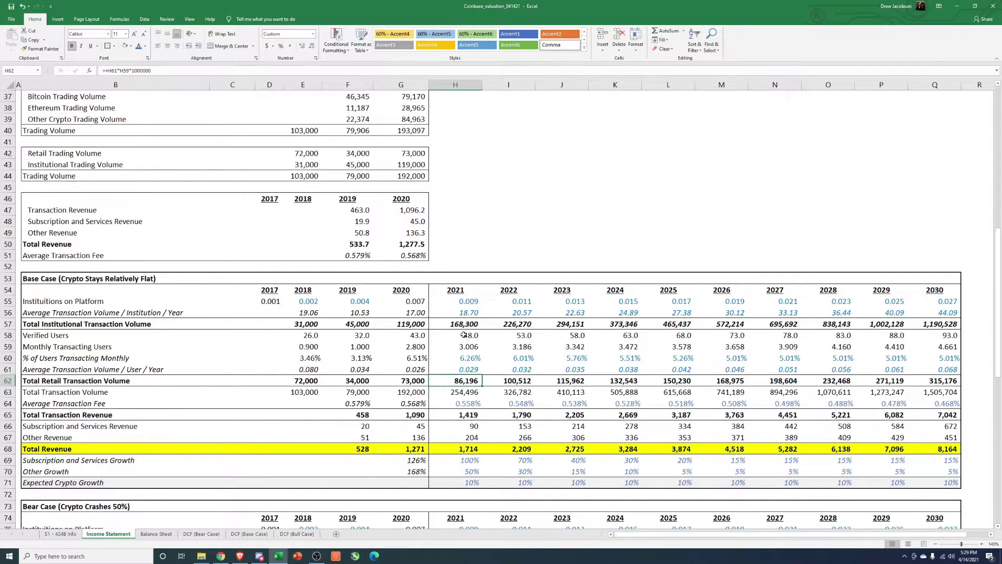
drag(464, 335, 940, 335)
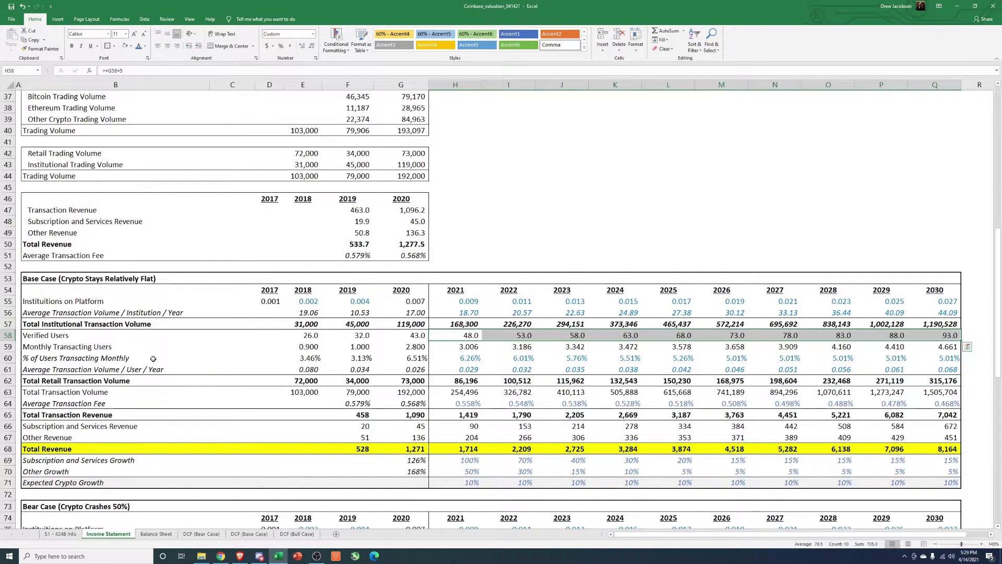
drag(455, 359, 945, 358)
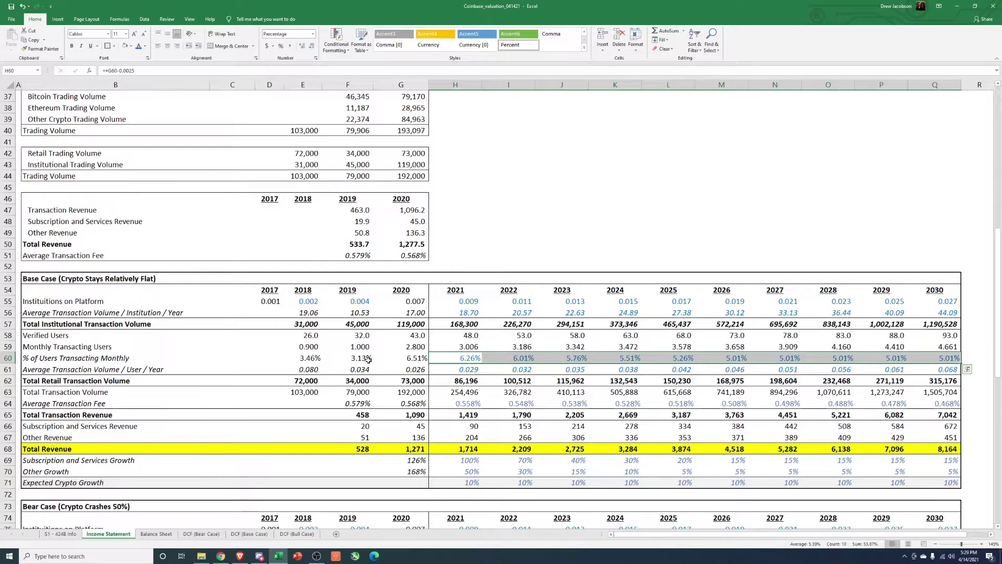
drag(436, 358, 932, 360)
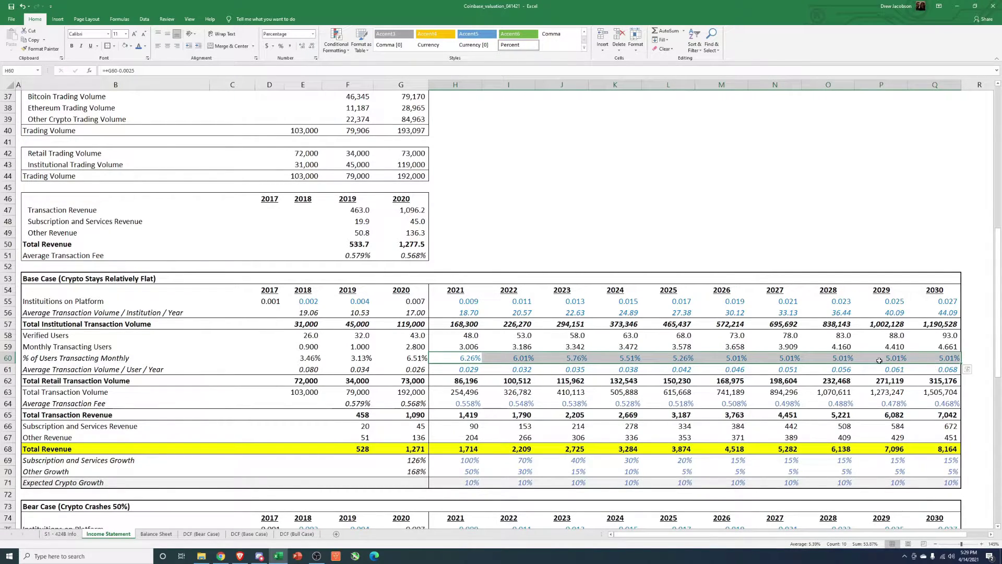
Step: Inspect which cells the 2021 Average Transaction Volume / User / Year formula references, leaving it unedited
click(115, 369)
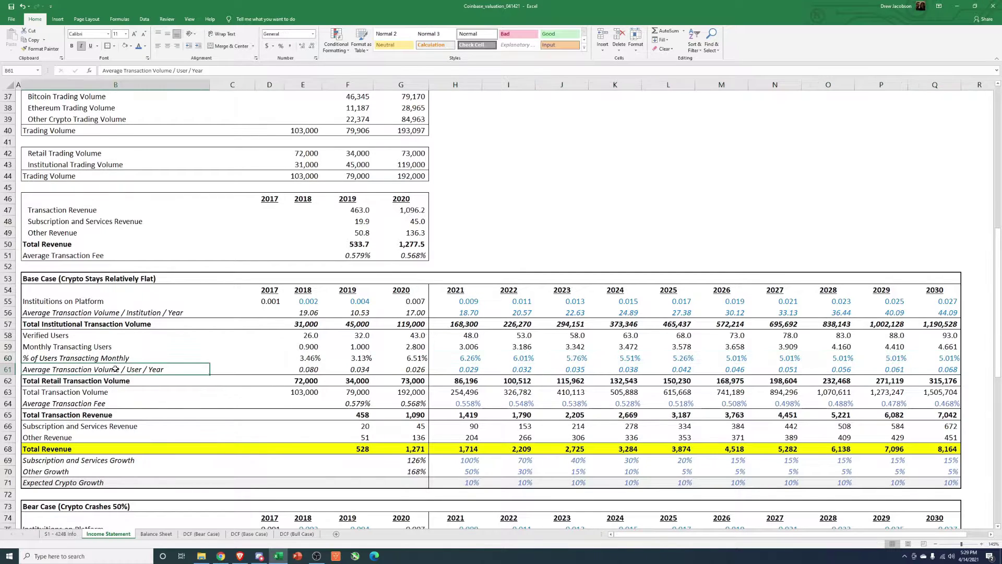
click(467, 369)
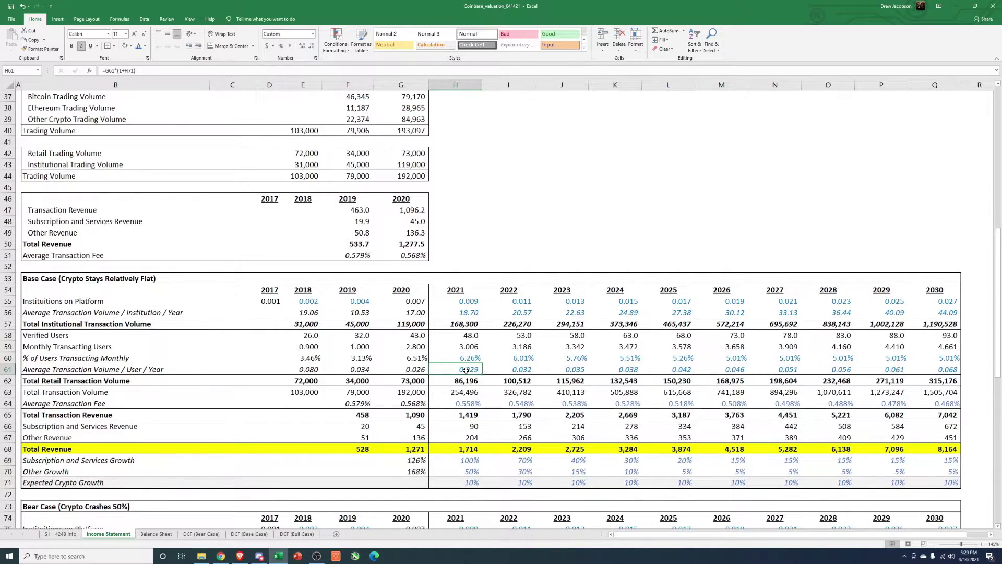
double_click(463, 371)
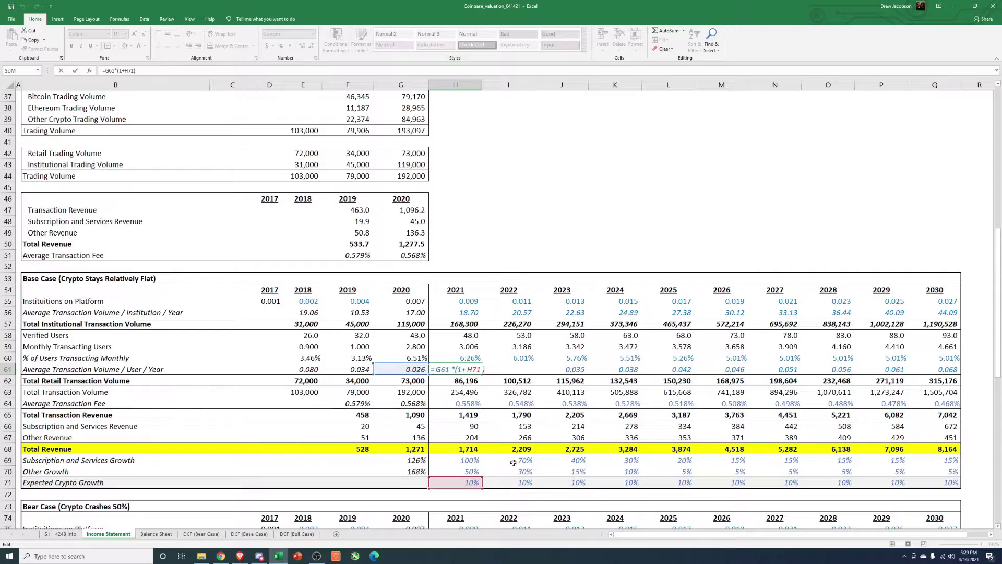
key(Escape)
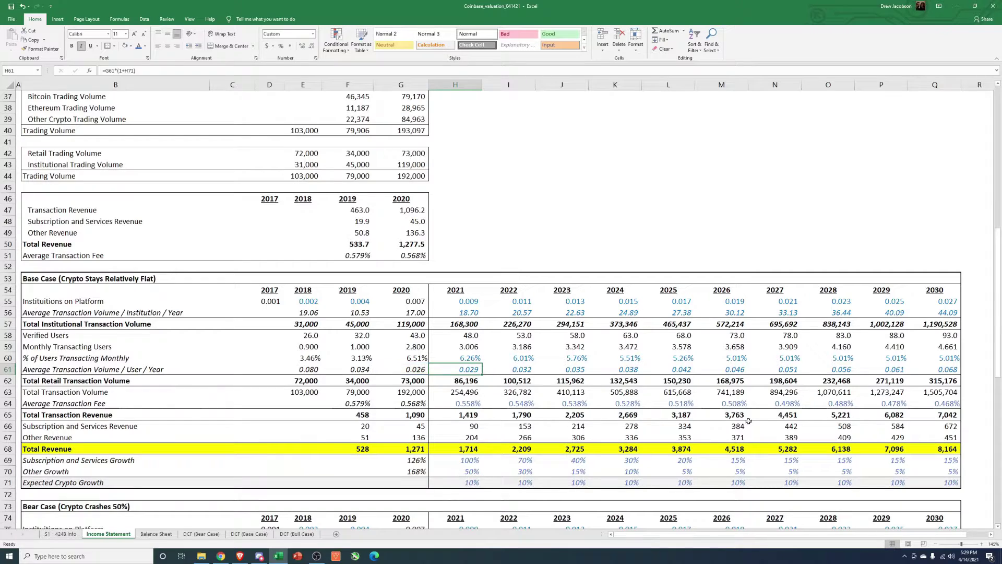
Step: Inspect the 2021 Monthly Transacting Users formula unedited, and review 2030 Total Retail Transaction Volume, Verified Users and Monthly Transacting Users
double_click(462, 348)
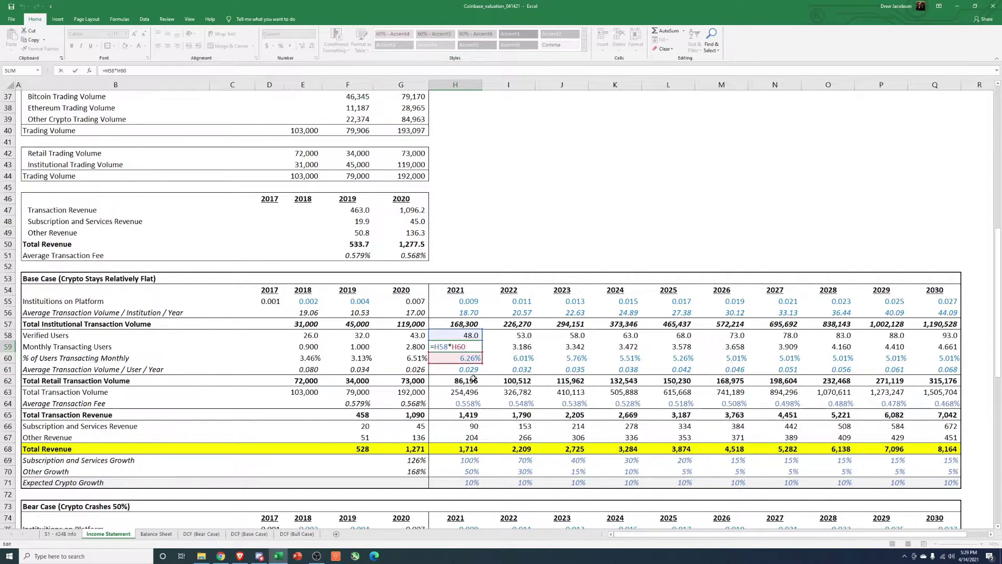
key(Escape)
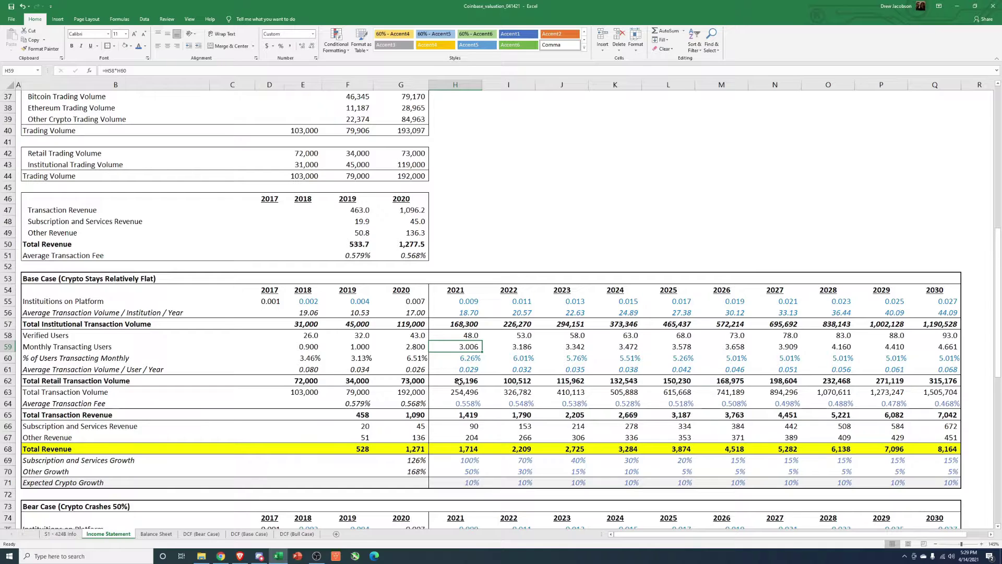
key(ctrl+Right)
key(Down)
key(Down)
key(Down)
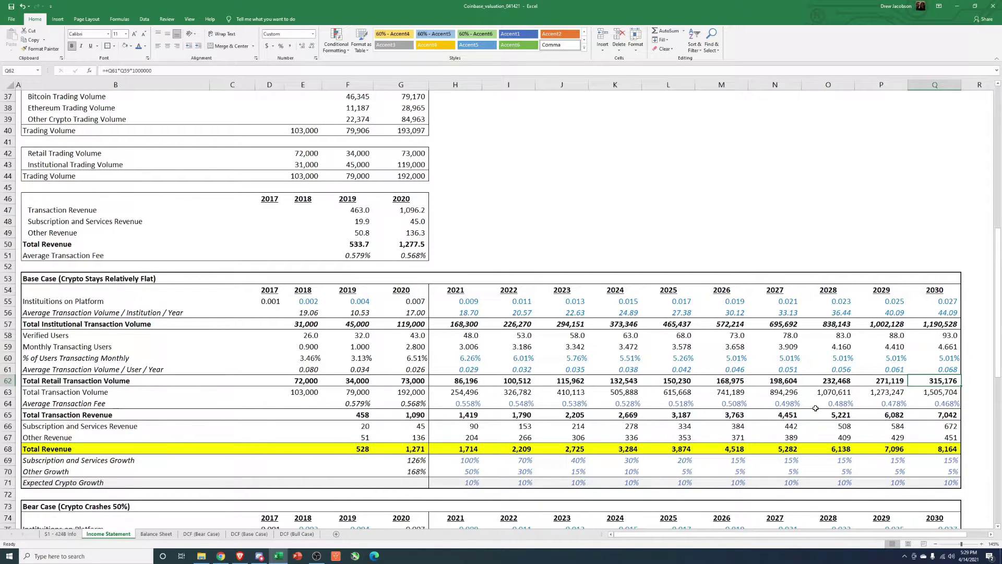
click(940, 336)
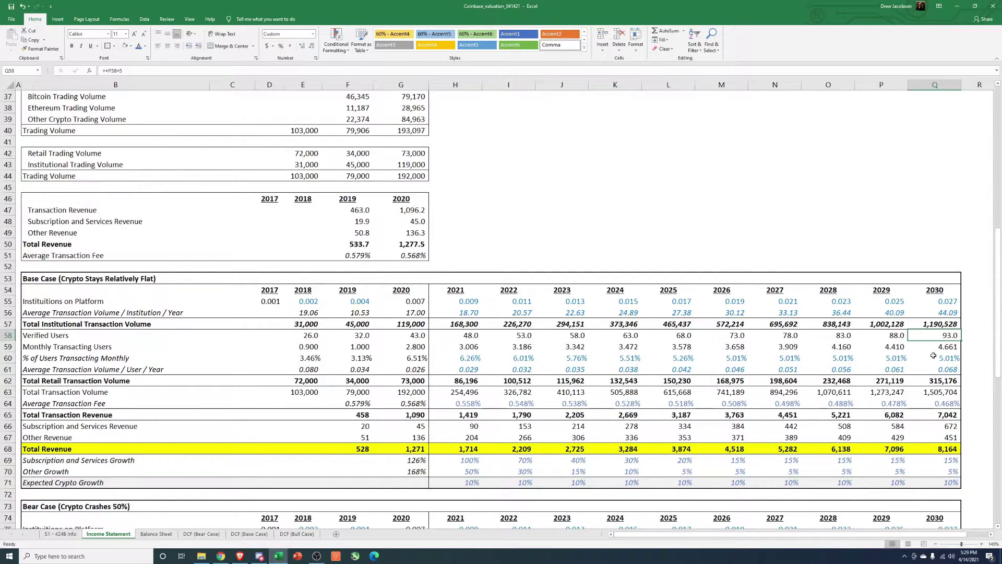
key(Down)
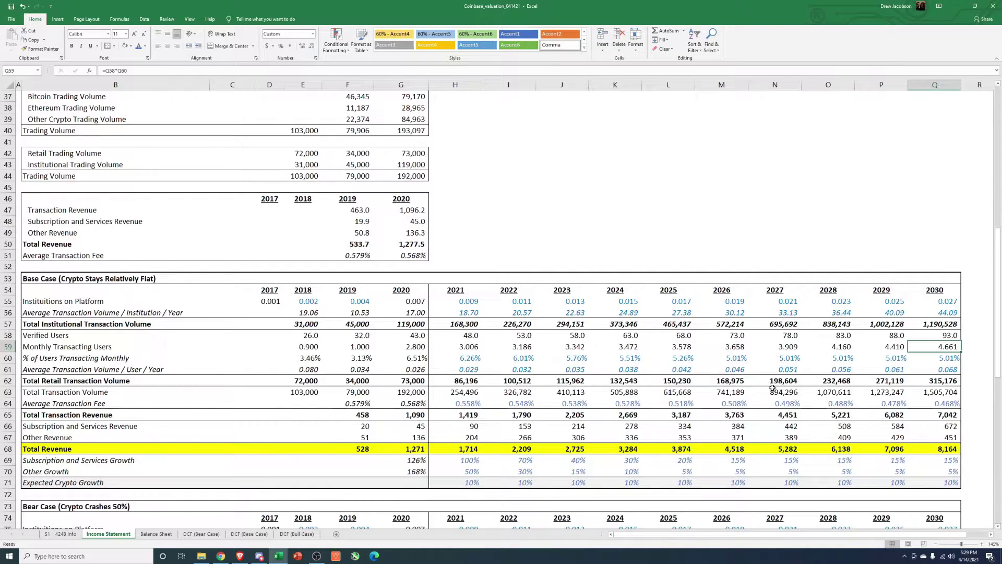
Step: Review the Base Case Total Transaction Volume for 2021–2030 and the Average Transaction Fee from 2020 through 2030
drag(937, 393, 455, 393)
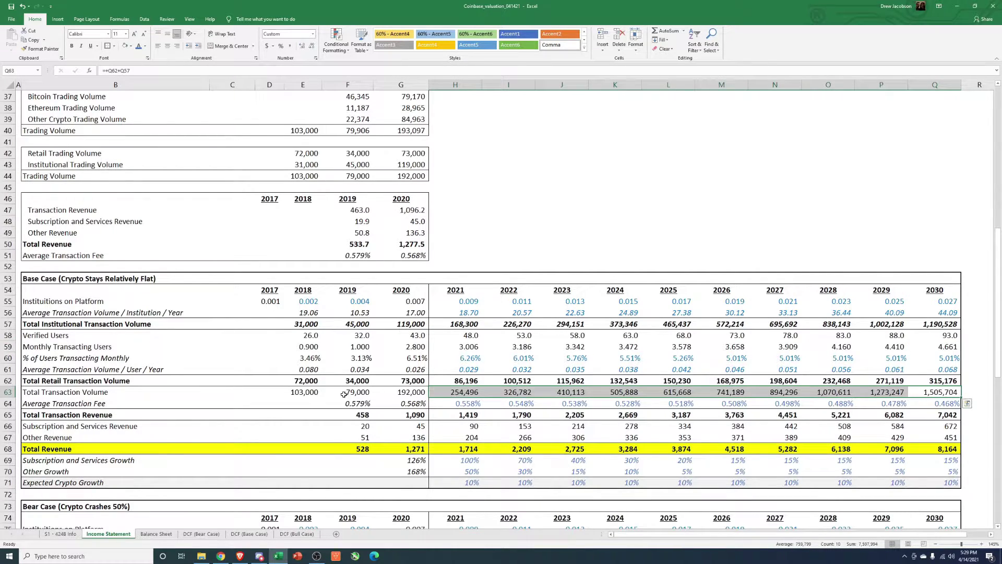
click(69, 403)
click(409, 407)
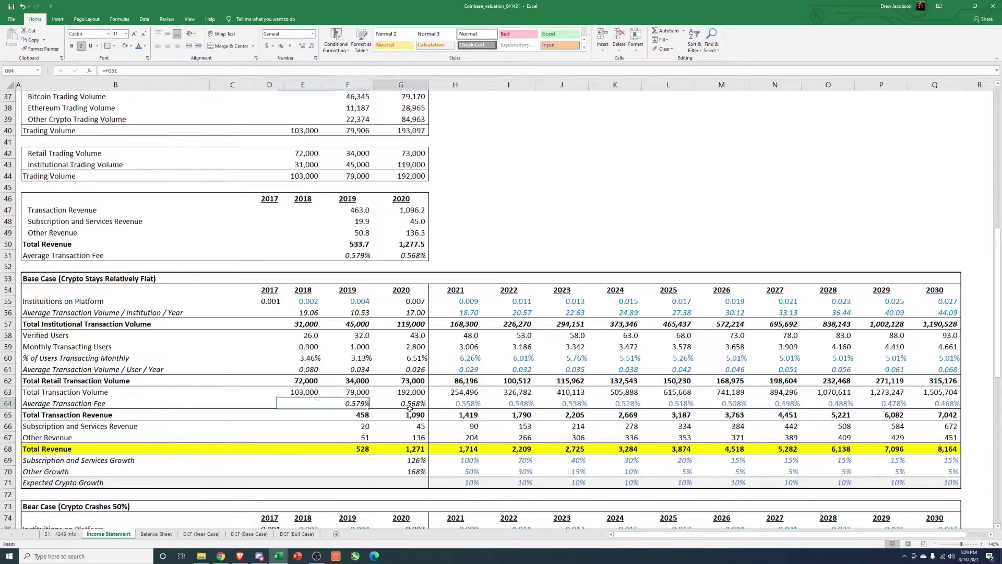
click(469, 404)
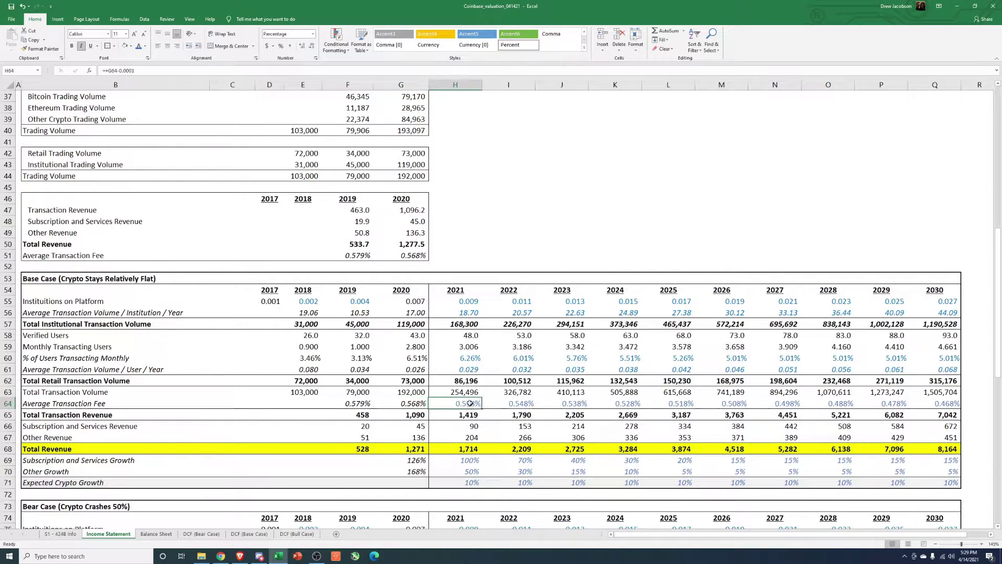
click(487, 403)
click(562, 405)
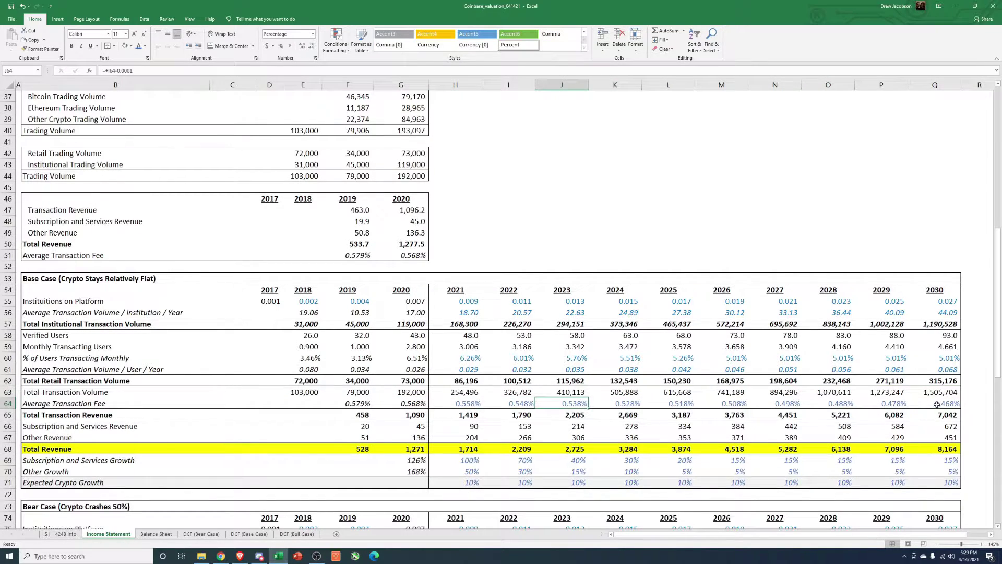
drag(937, 404, 453, 405)
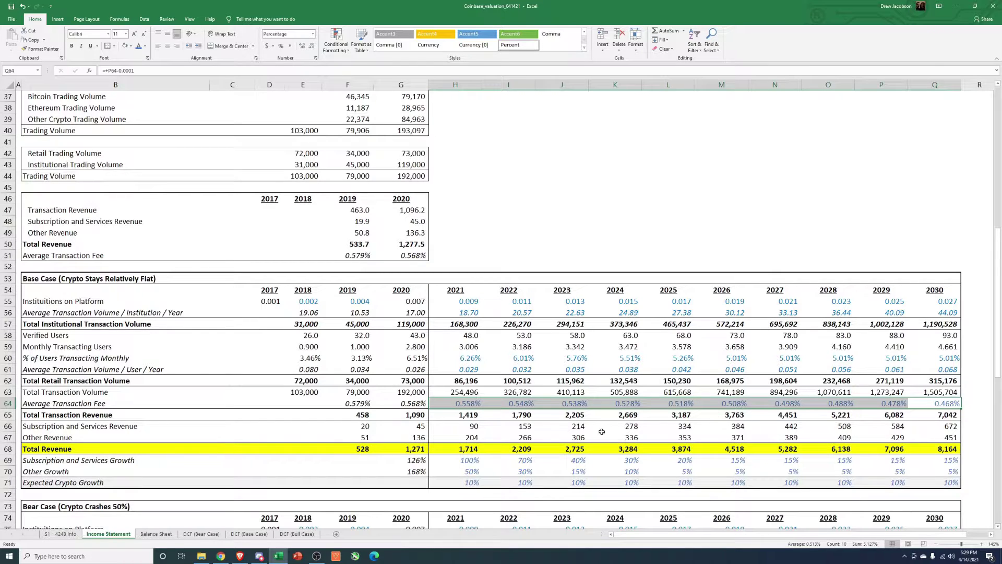
Step: Compare Base Case Total Transaction Revenue in 2020 and 2030, looking across the whole row
click(405, 417)
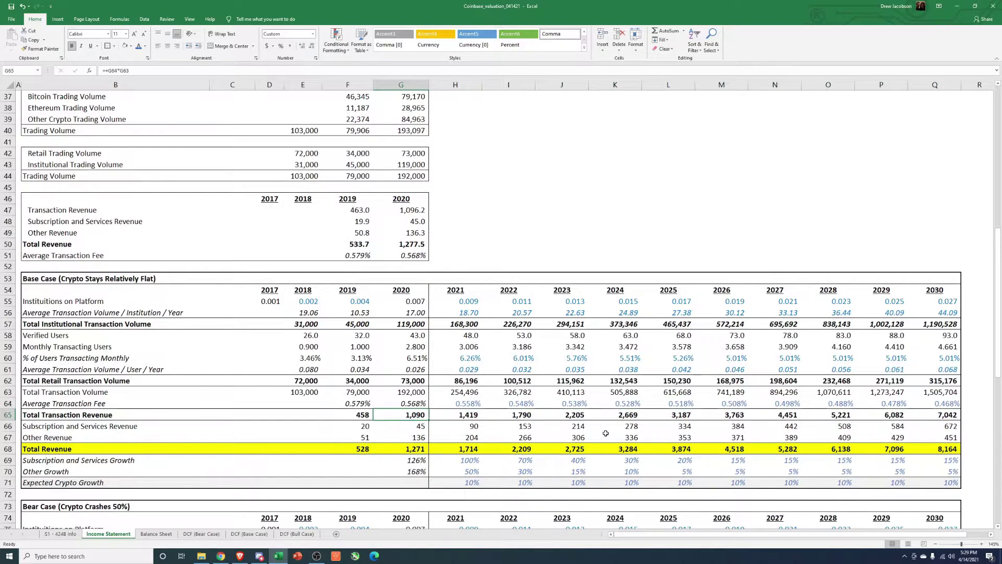
click(932, 414)
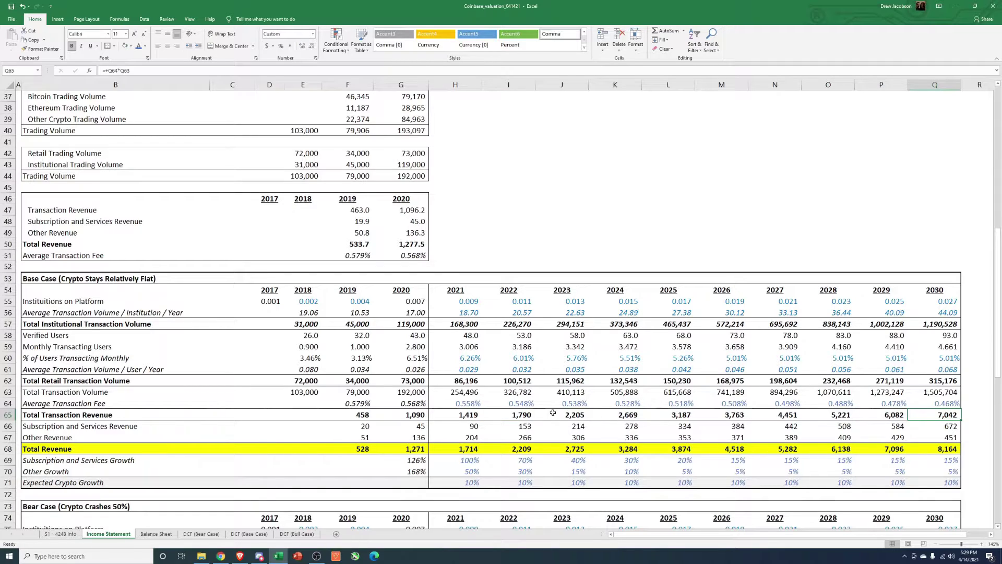
drag(70, 414, 927, 415)
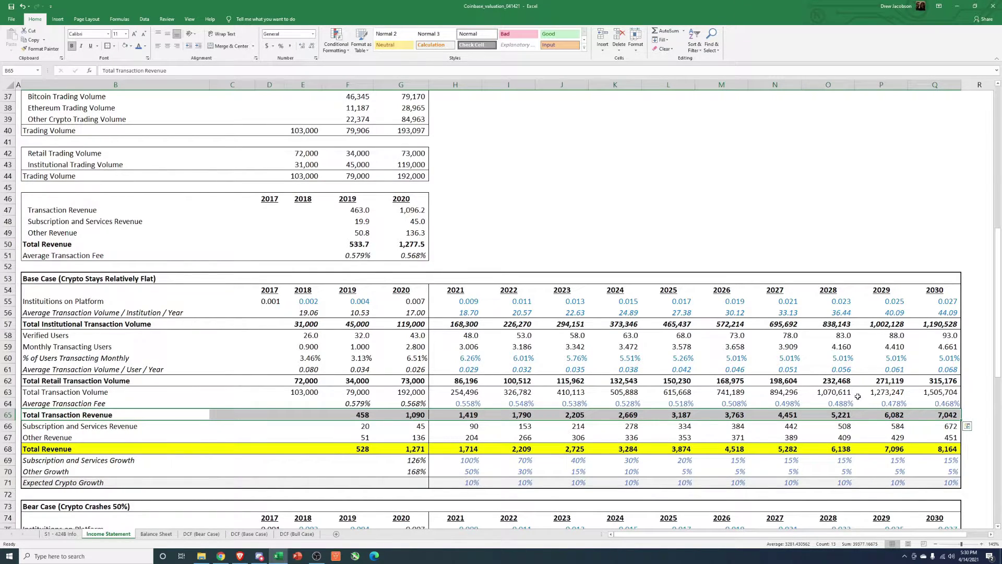
Step: Examine Base Case Subscription and Services Growth and Other Growth for 2021–2030, along with the 2030 Total Revenue
drag(180, 417, 227, 463)
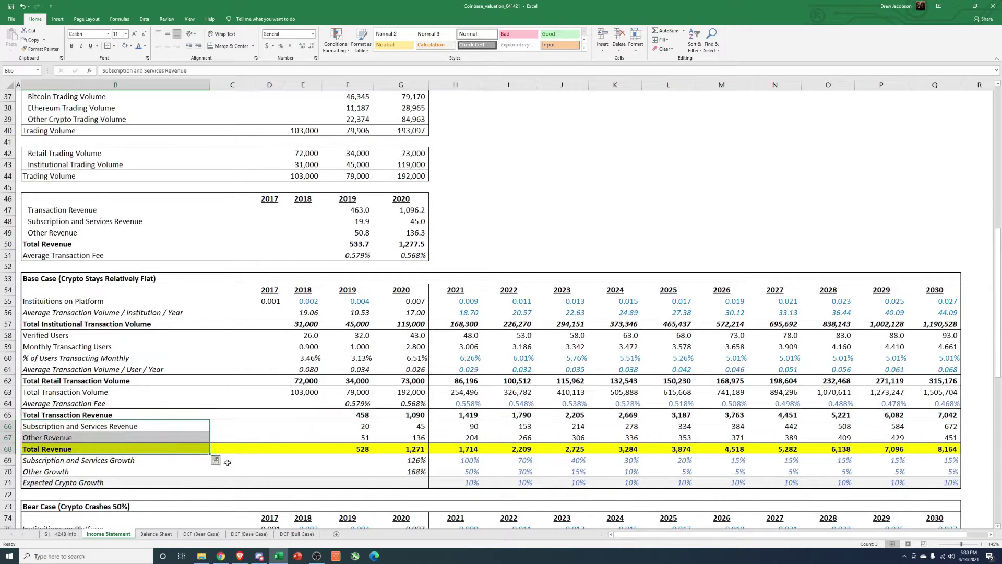
drag(459, 463, 950, 471)
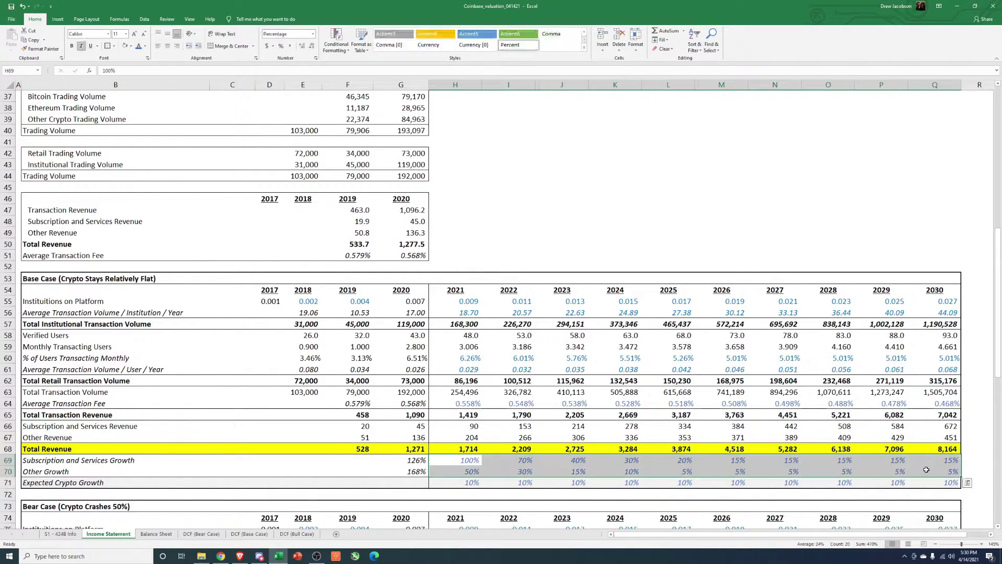
click(950, 449)
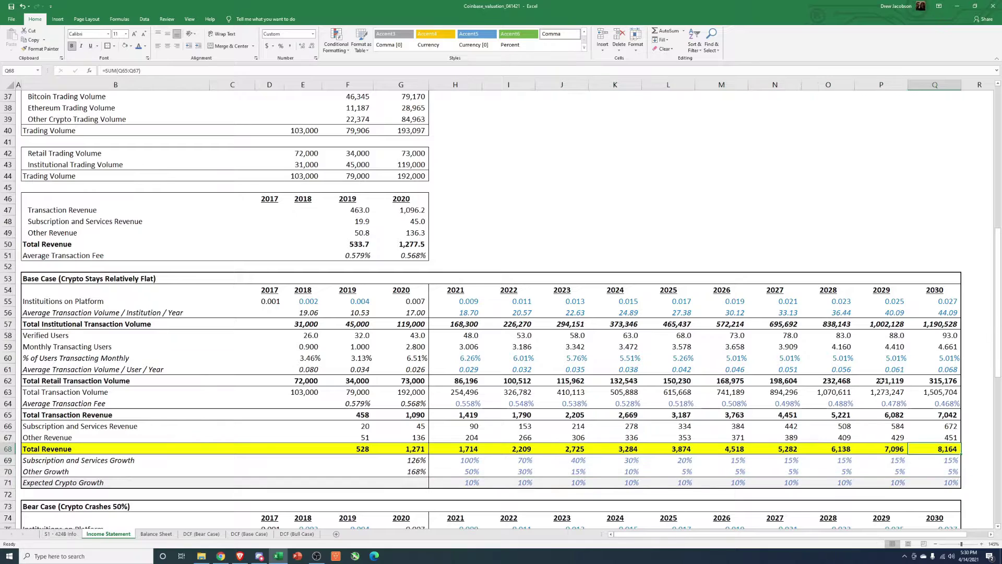
Step: Review the 2021–2030 COGS, SG&A, Technology Development and Tax Rate assumptions on the DCF (Base Case) sheet, and return to Income Statement
click(249, 534)
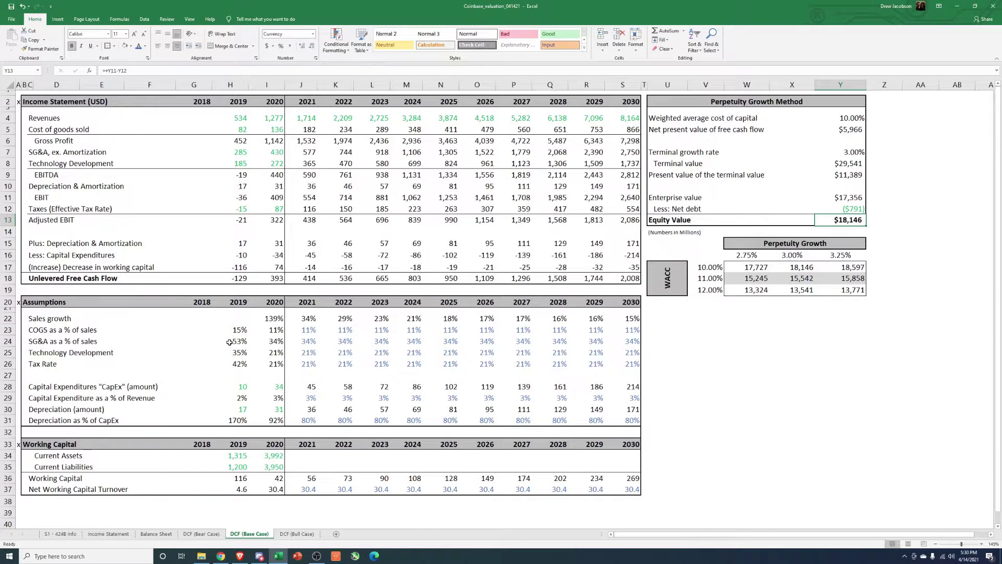
drag(297, 330, 635, 367)
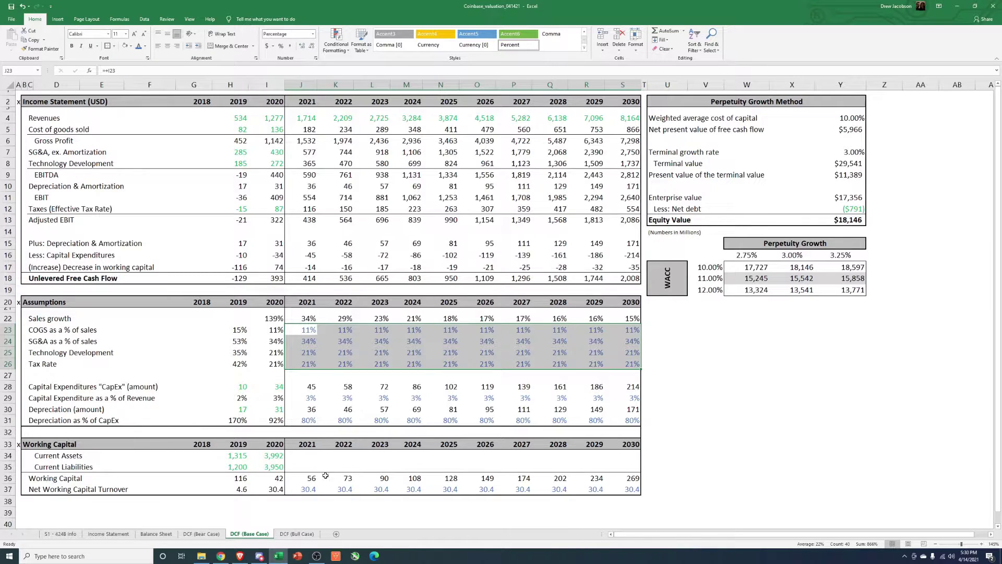
click(108, 533)
Step: Examine the Bear Case (Crypto Crashes 50%) section, reading Expected Crypto Growth year by year from 2021 to 2030
click(595, 233)
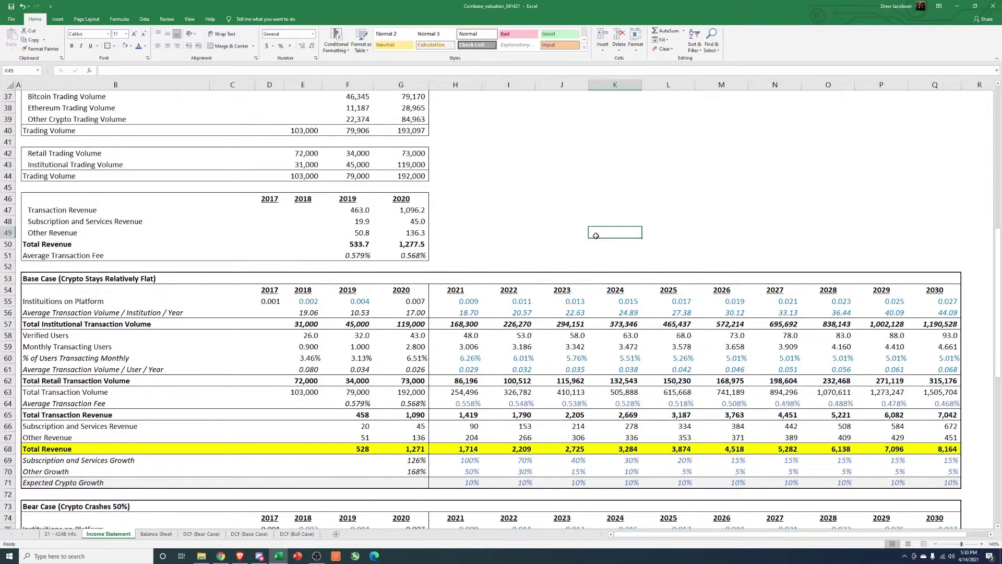
scroll(596, 236, down, 2)
scroll(596, 236, down, 6)
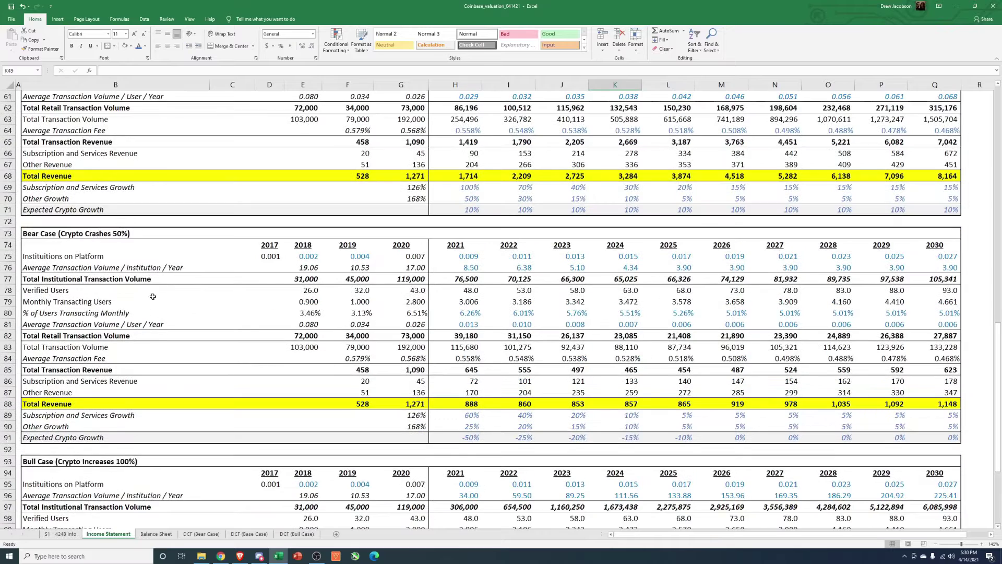
click(56, 234)
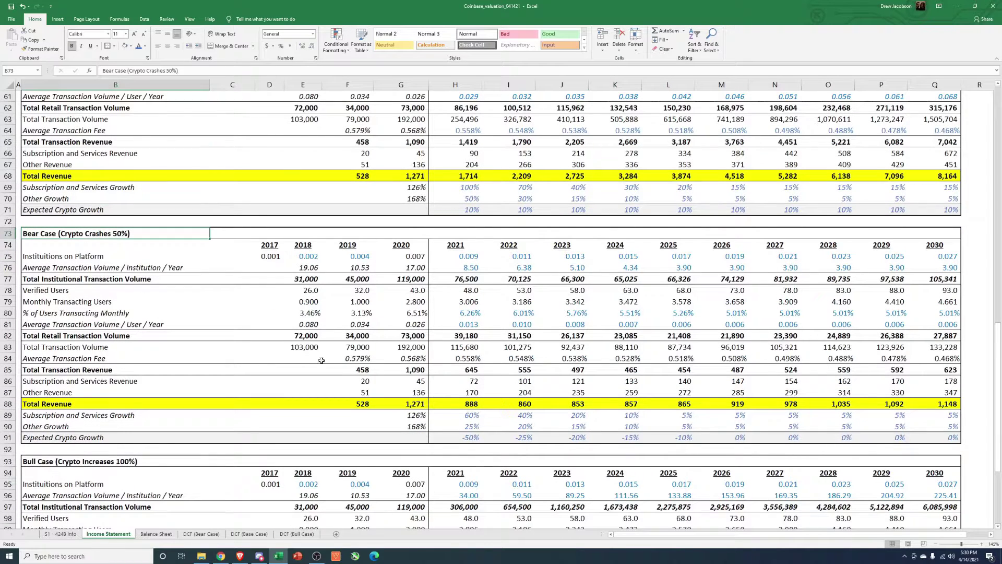
click(453, 437)
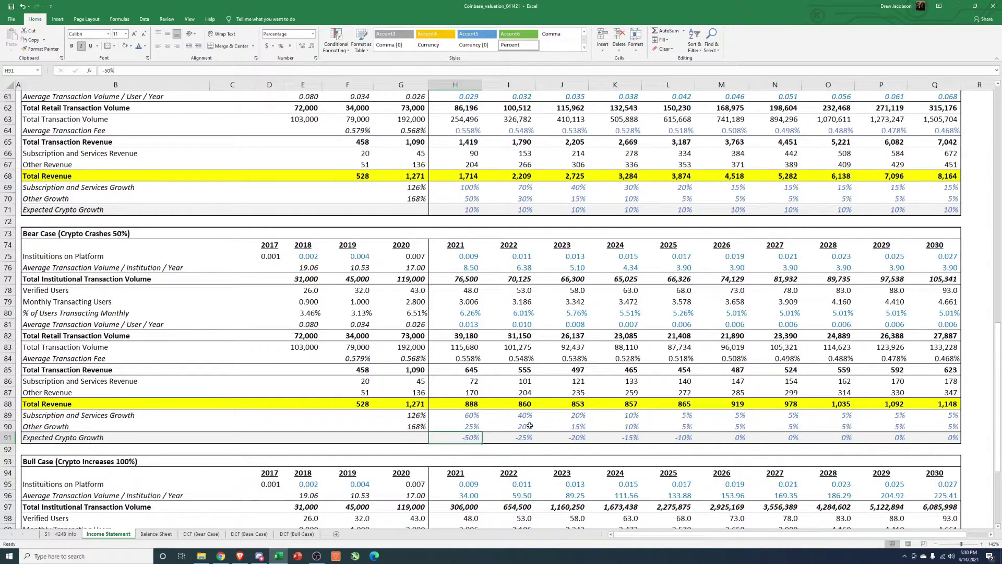
click(488, 442)
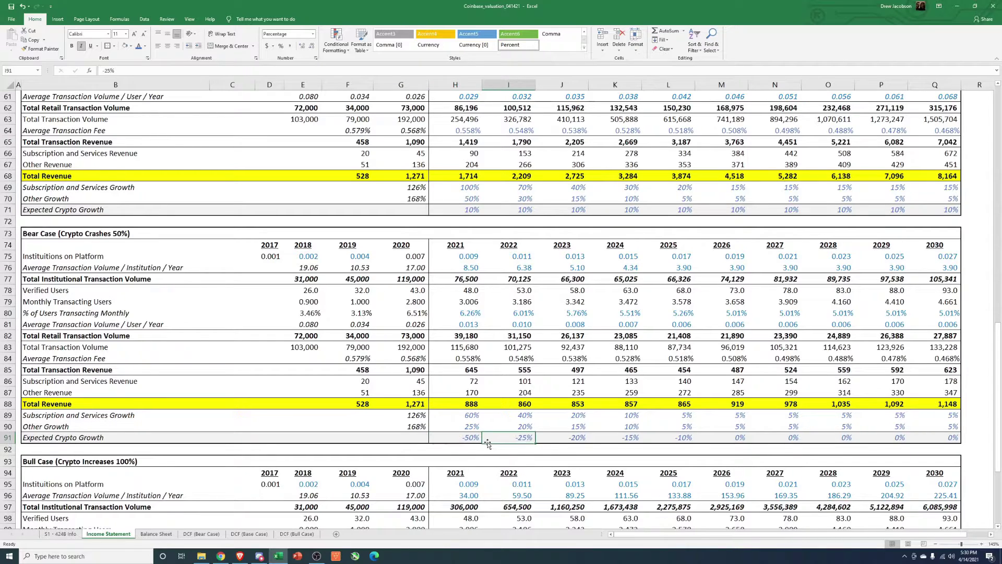
click(475, 440)
click(517, 440)
click(579, 440)
click(636, 440)
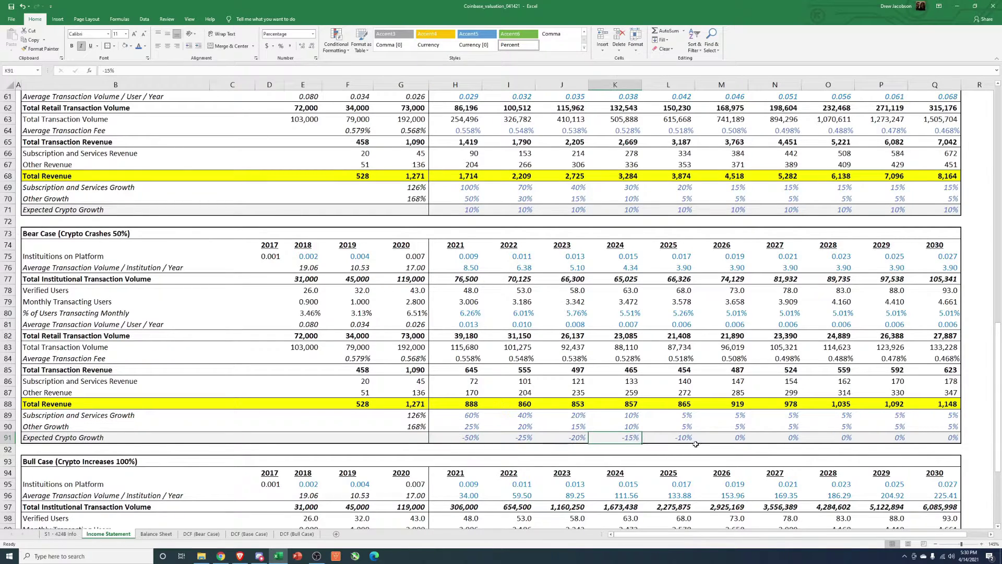
click(698, 445)
drag(736, 438, 963, 441)
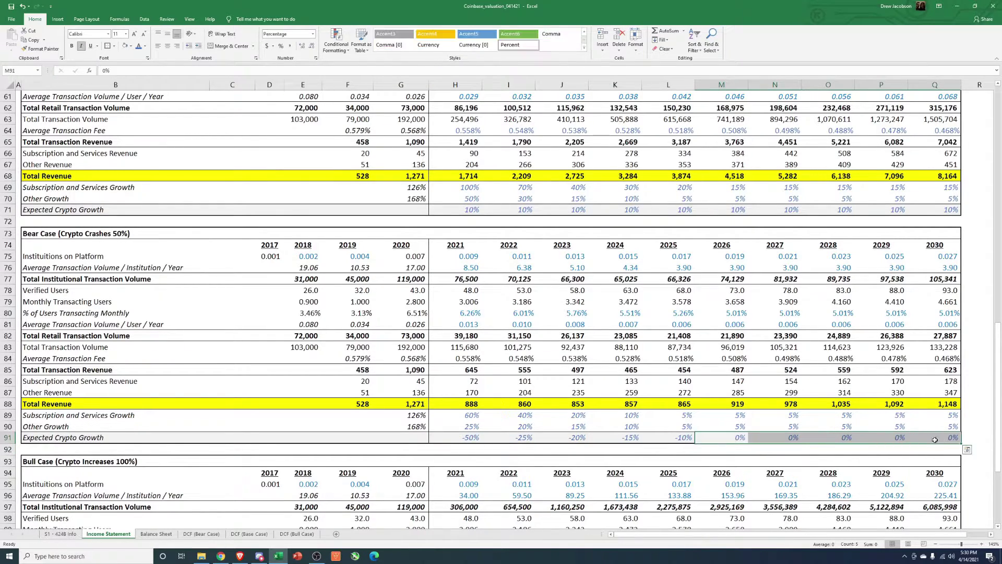
click(710, 438)
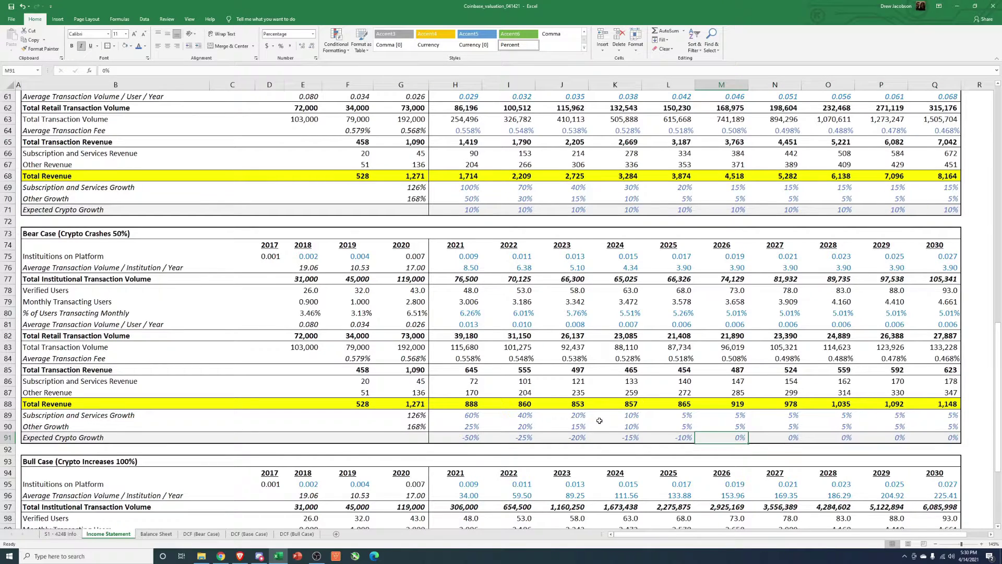
Step: Compare Bear Case Total Revenue for 2019, 2020 and 2021–2030, switching to the web browser to check the bitcoin price chart
click(946, 405)
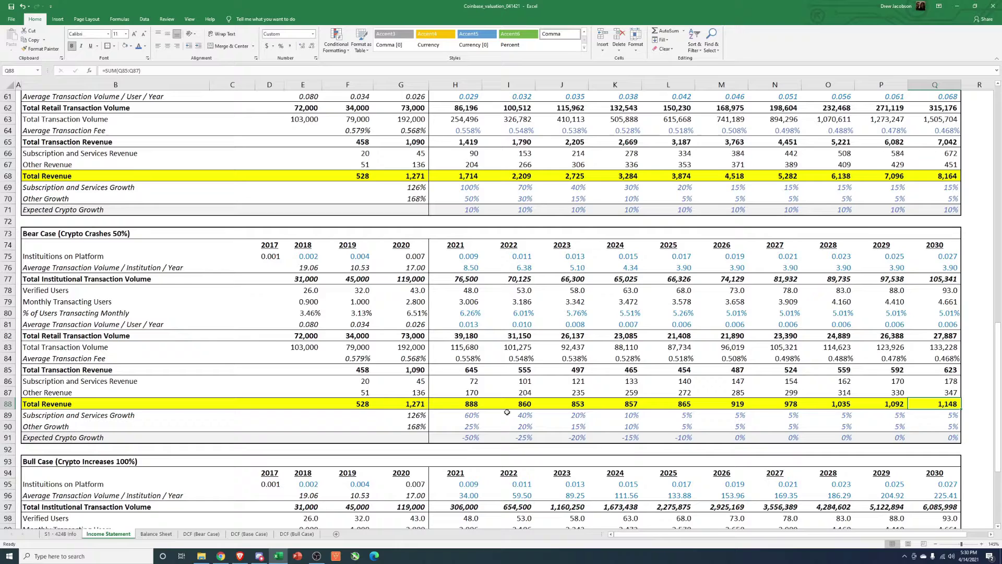
click(418, 407)
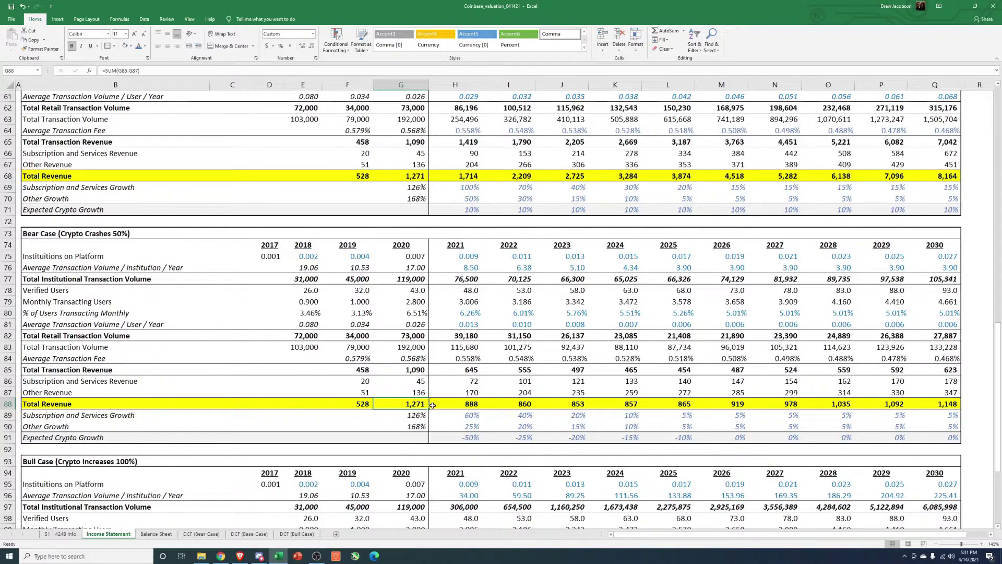
click(240, 556)
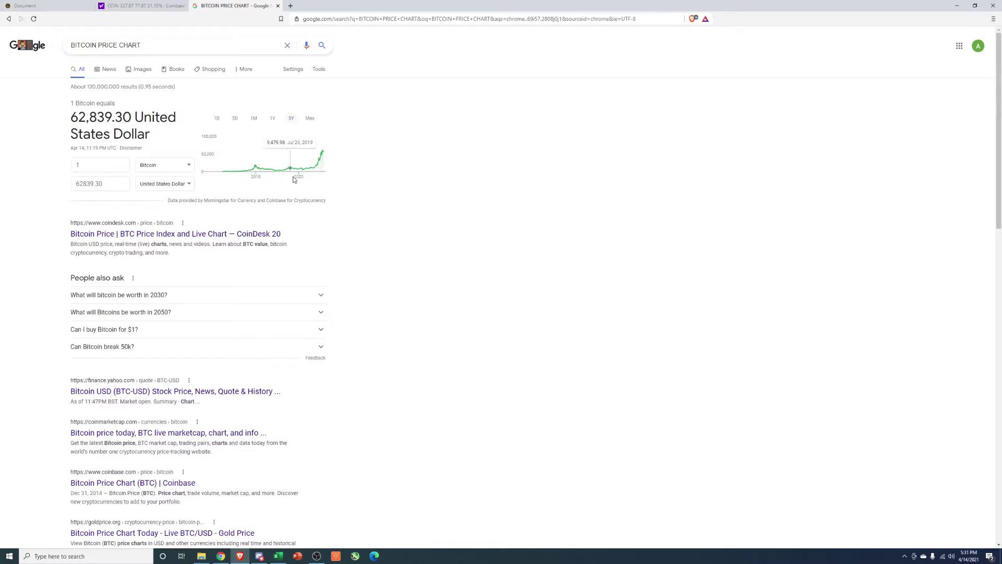
click(957, 5)
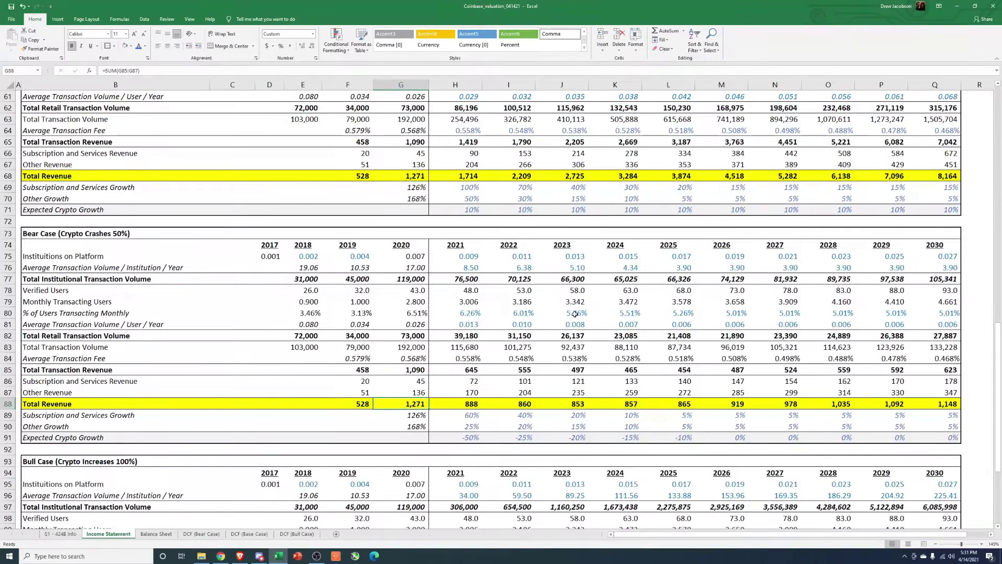
click(366, 406)
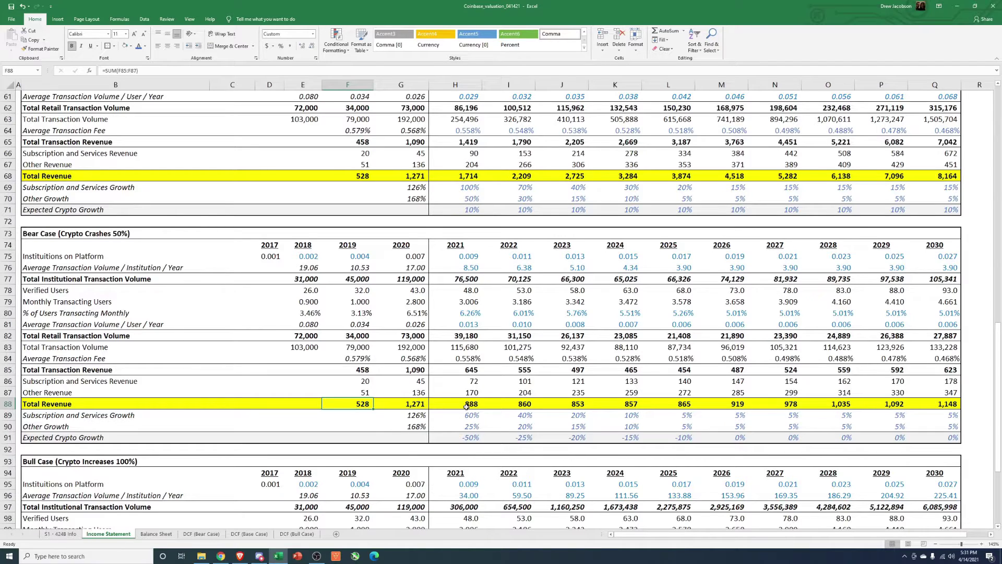
drag(455, 404, 954, 406)
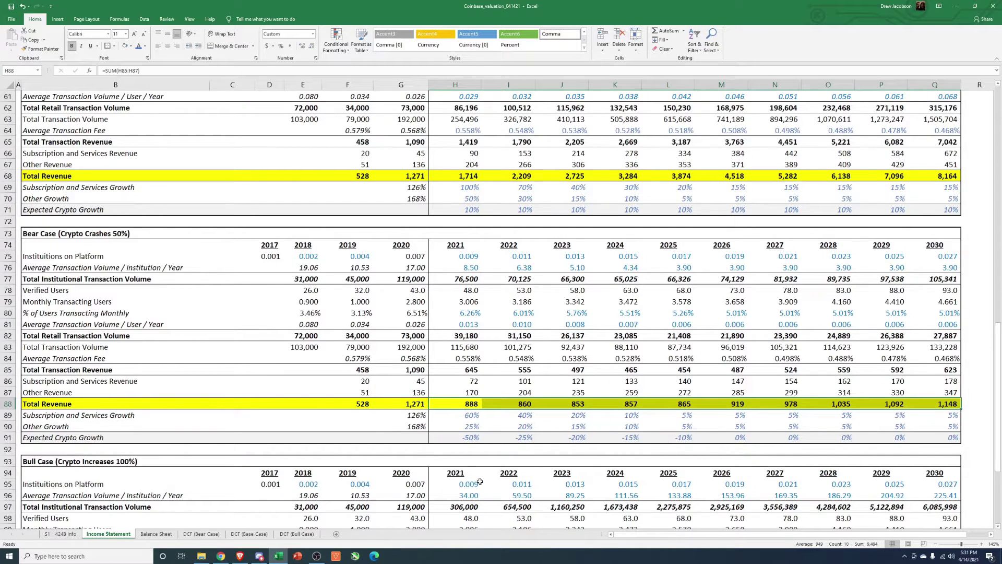
Step: Check the net debt and Equity Value on the DCF (Bear Case) sheet, and return to the Income Statement sheet
click(208, 534)
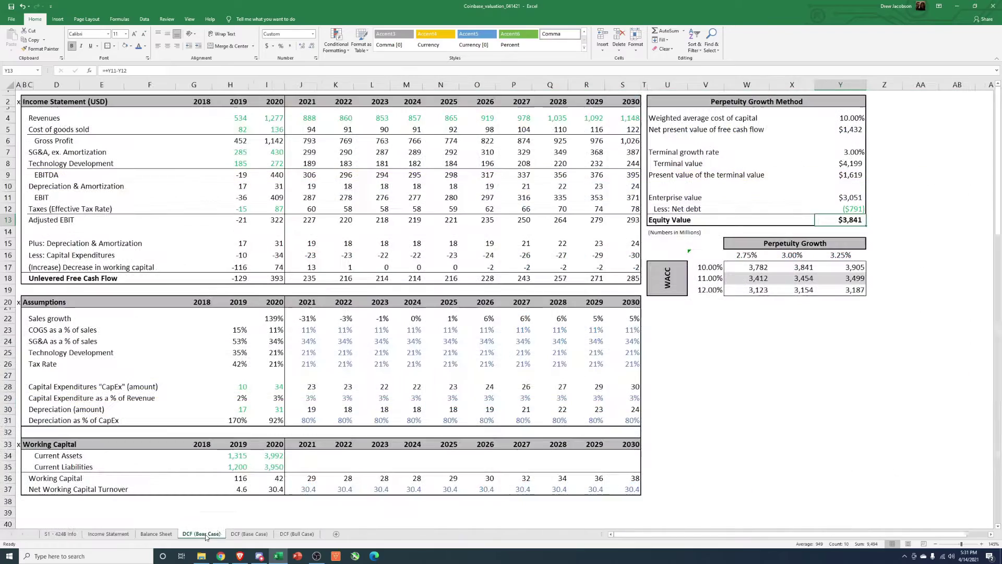
click(819, 321)
click(853, 216)
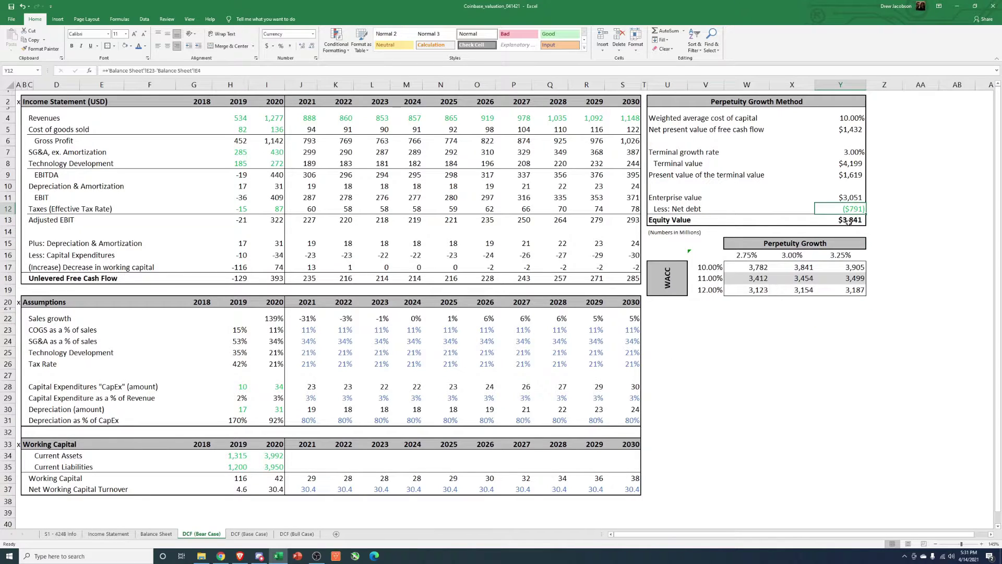
click(117, 534)
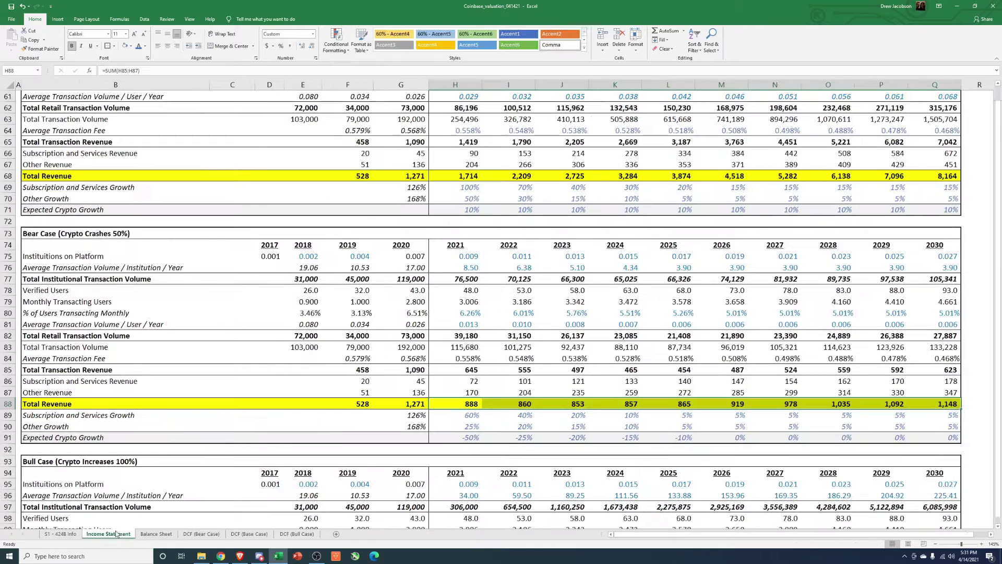
Step: Examine the Bull Case (Crypto Increases 100%) section, reading Expected Crypto Growth year by year from 2021 to 2025
scroll(466, 402, down, 6)
scroll(466, 403, down, 2)
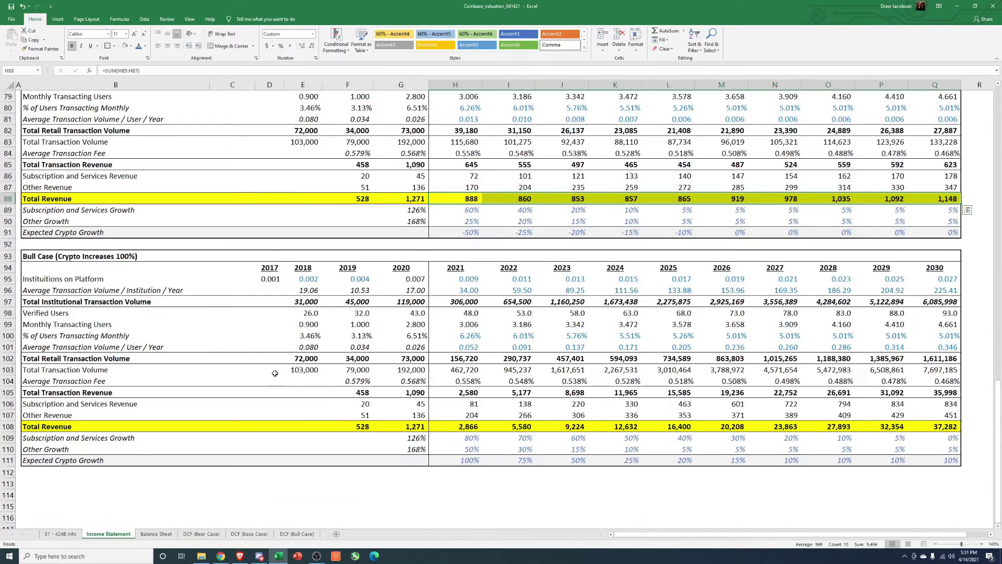
click(470, 461)
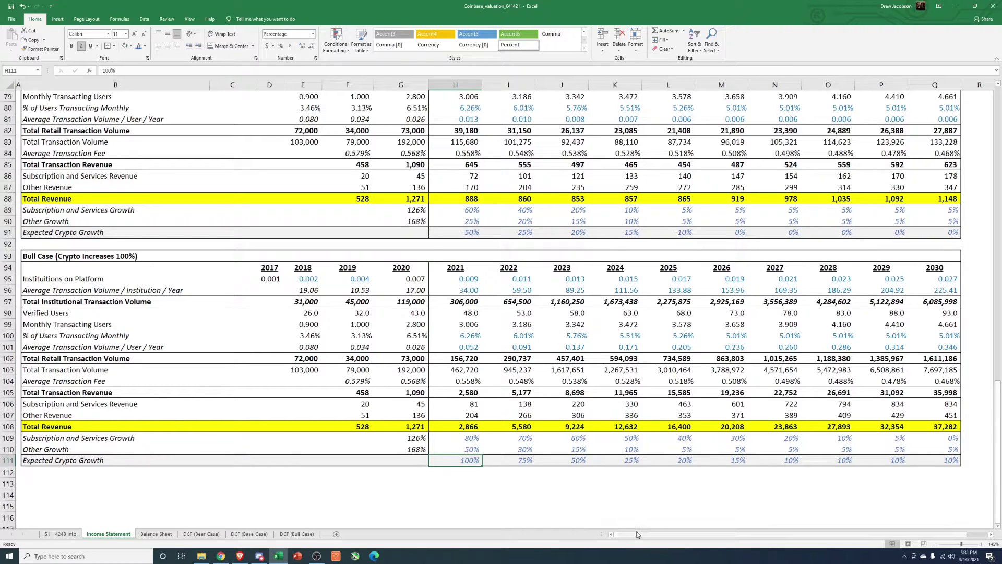
click(515, 496)
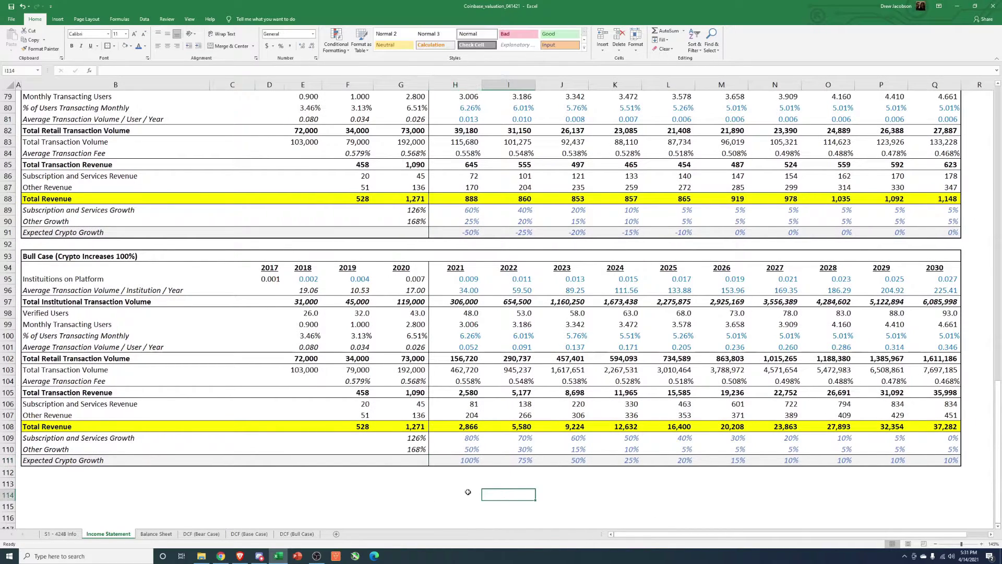
drag(452, 450, 448, 464)
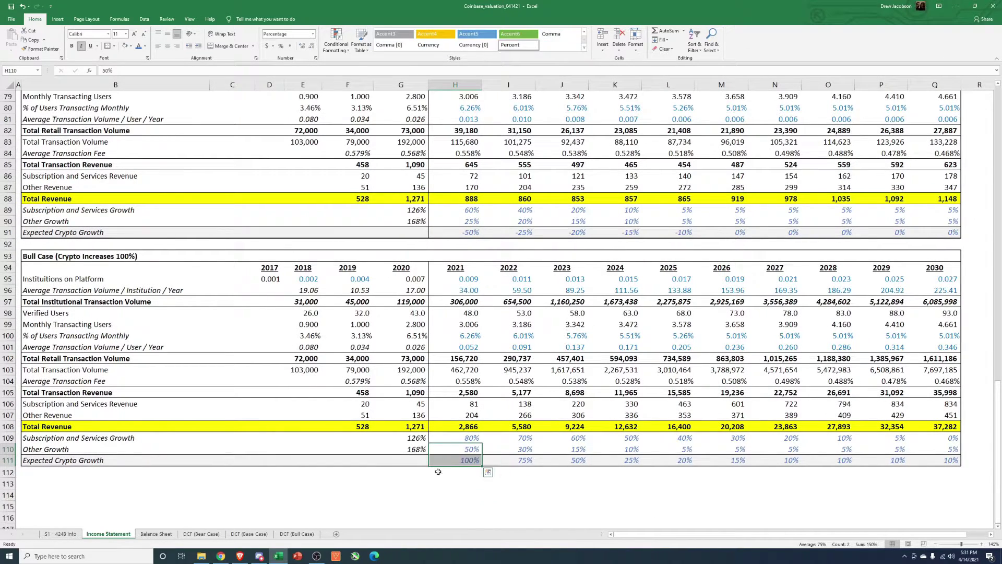
click(443, 461)
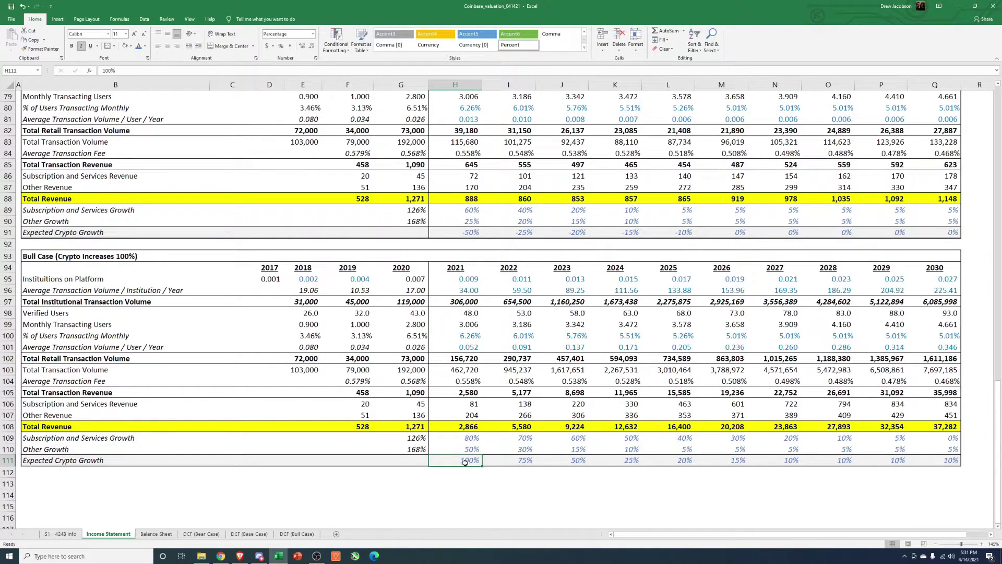
click(507, 460)
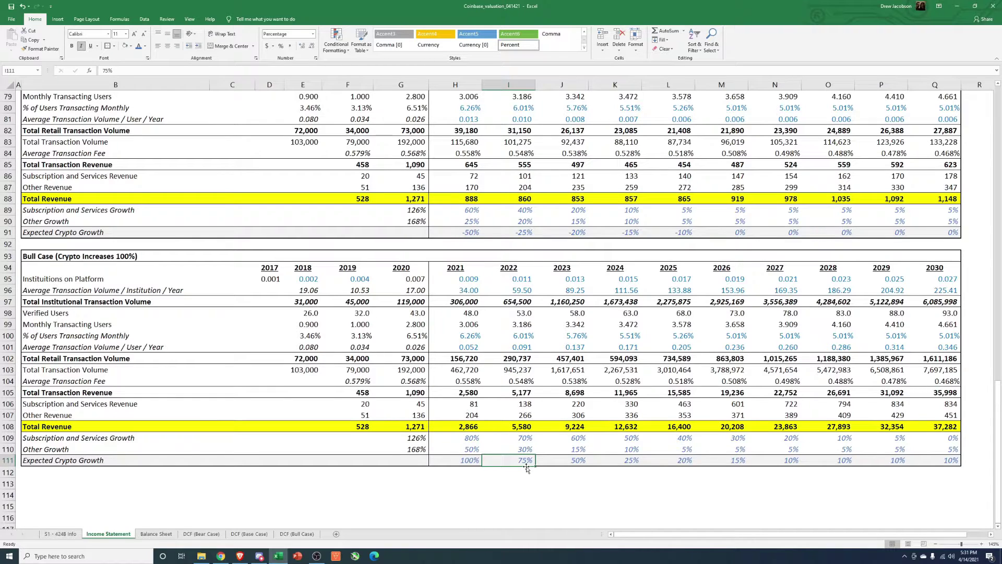
click(567, 463)
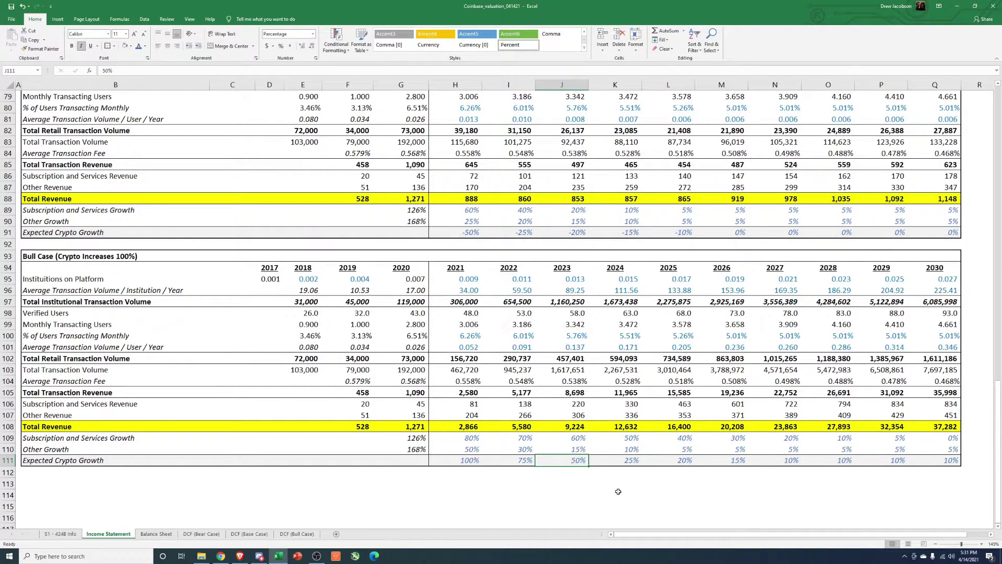
click(626, 461)
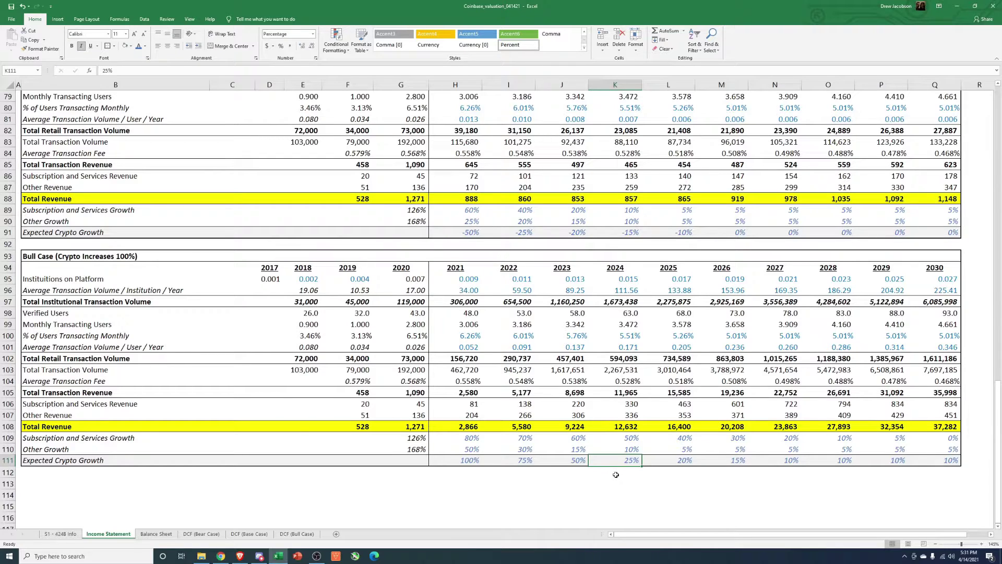
click(687, 461)
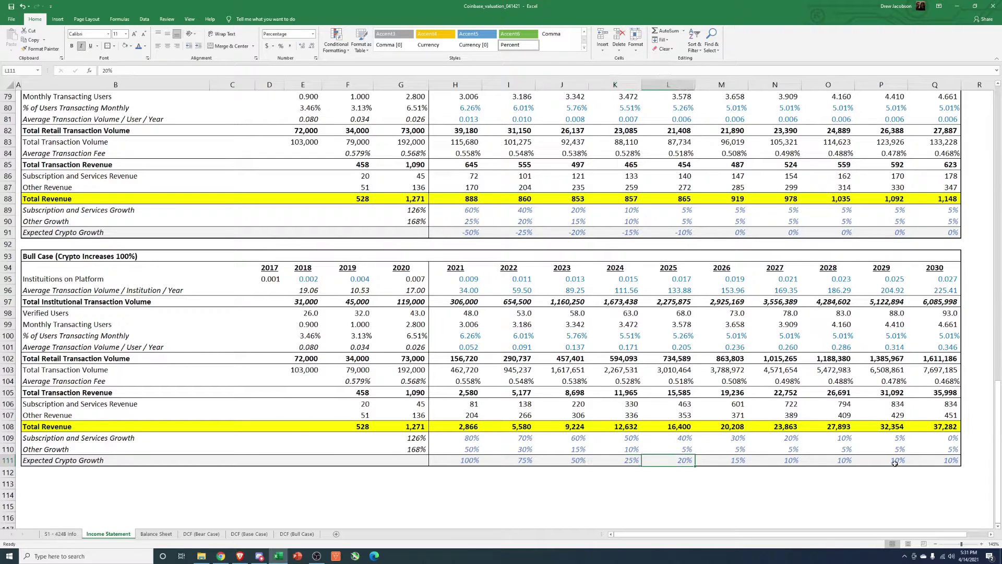
Step: Review the Bull Case forecast across the whole 2021–2030 period, including Expected Crypto Growth
drag(470, 461, 939, 462)
click(923, 478)
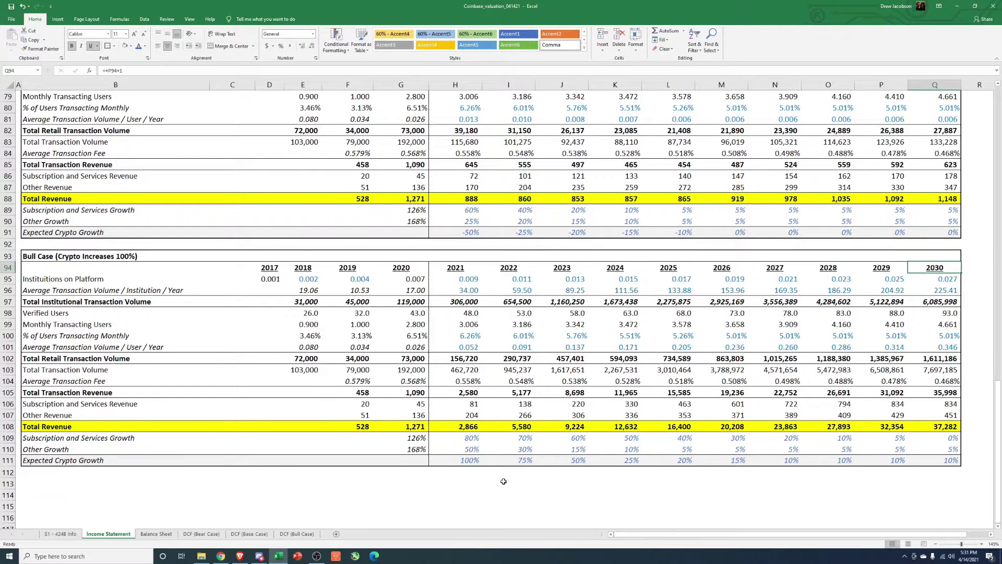
drag(459, 483, 954, 488)
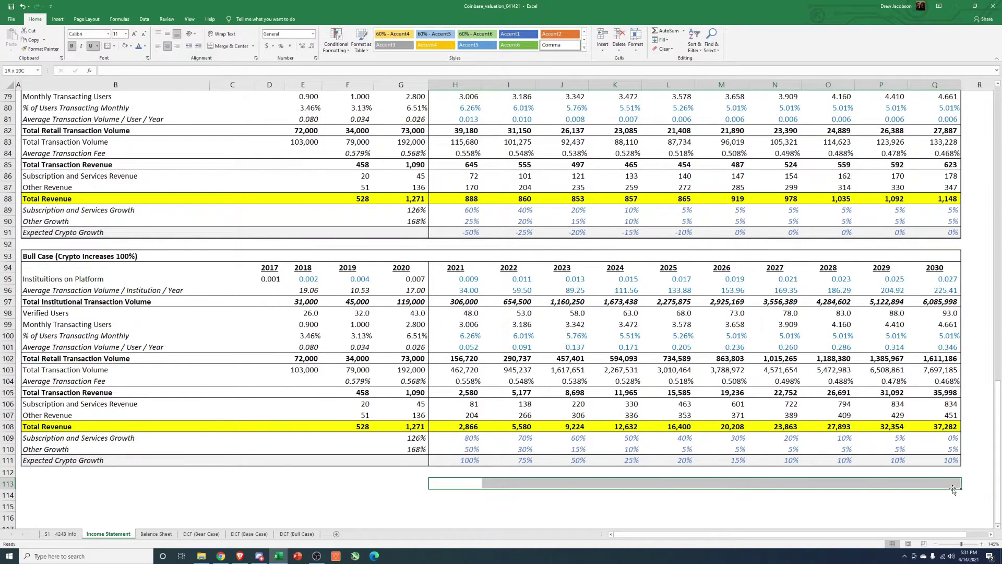
click(415, 486)
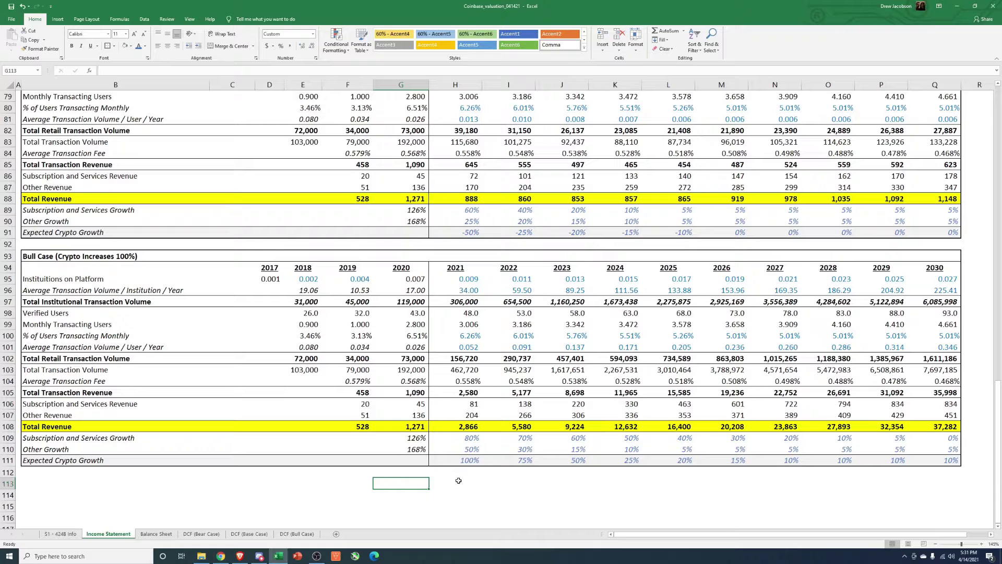
drag(459, 483, 956, 484)
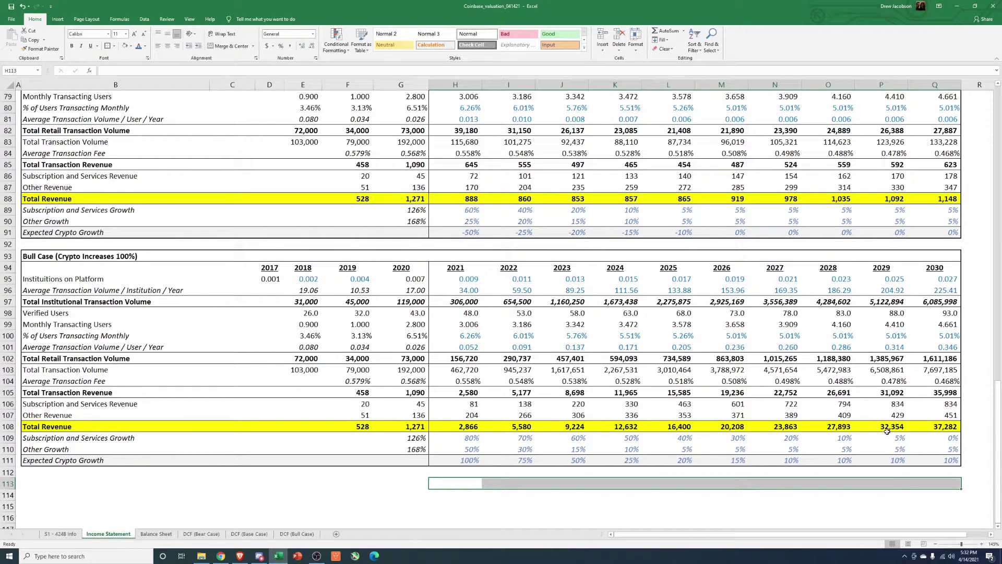
Step: Check the Equity Value on the DCF (Bull Case) sheet, and return to the Income Statement sheet
click(296, 534)
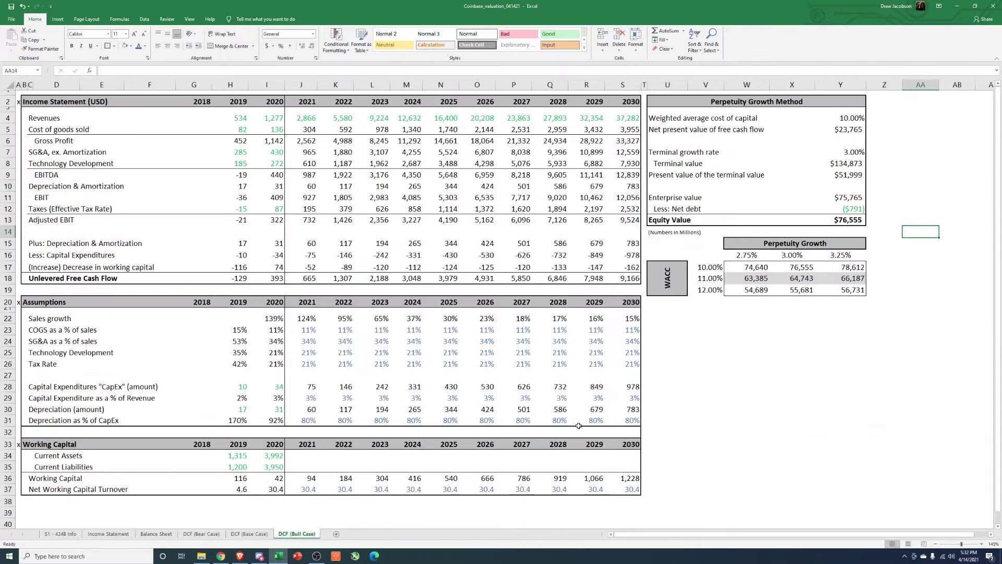
click(855, 219)
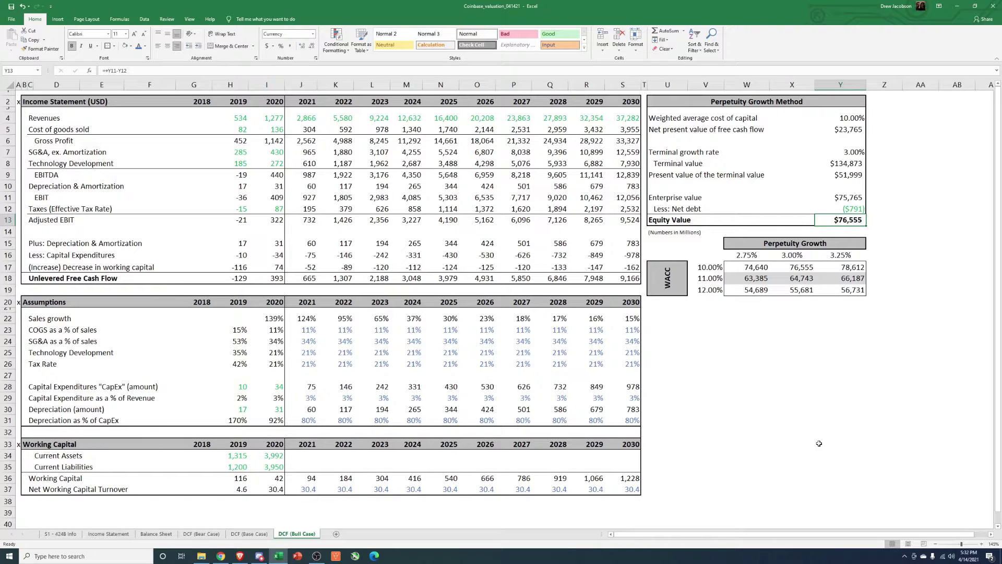
click(108, 533)
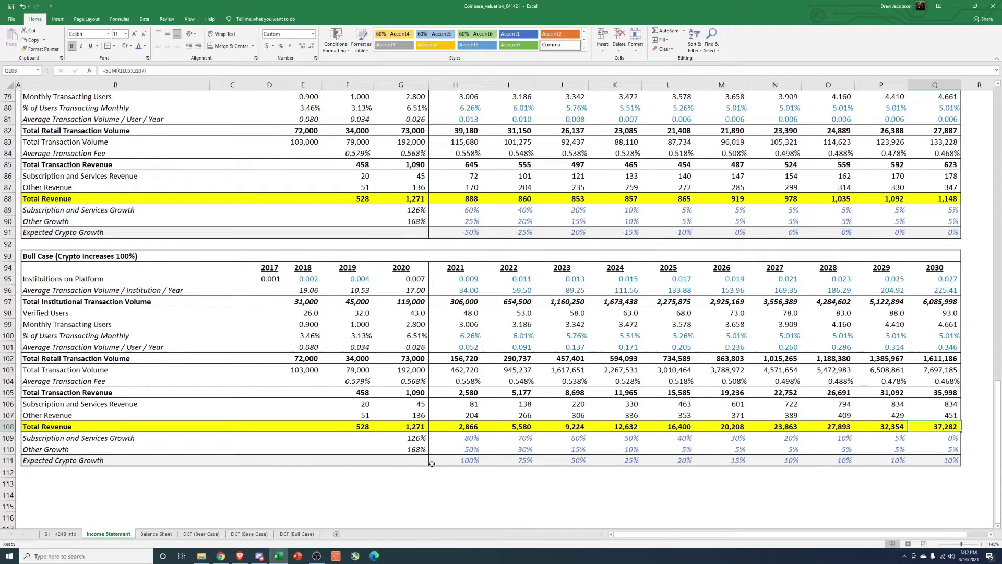
Step: Review the Bull Case's 2021–2030 Expected Crypto Growth row and compare it with the Bear Case and Base Case sections
drag(472, 460, 950, 460)
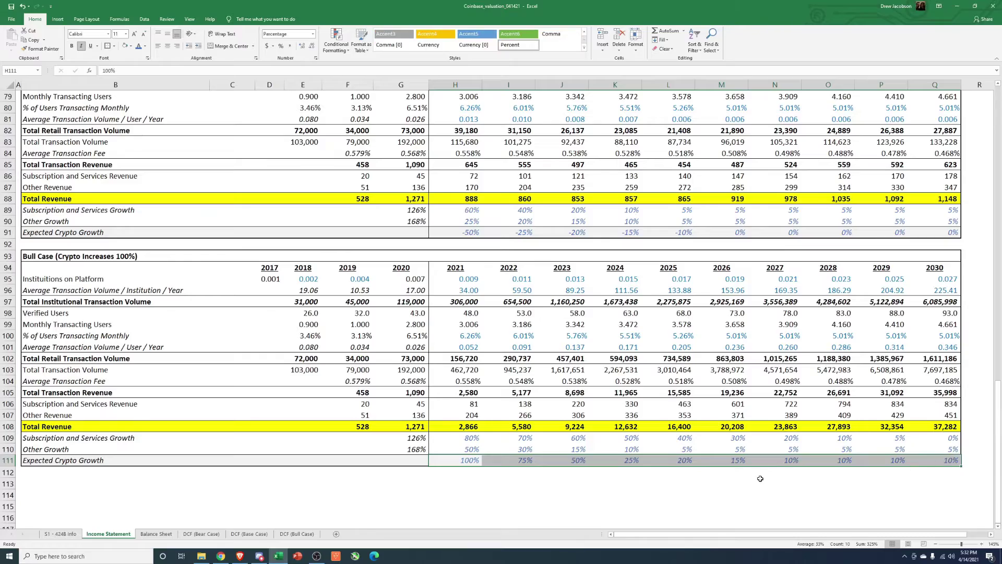
scroll(760, 478, up, 7)
scroll(760, 479, up, 4)
scroll(753, 481, down, 9)
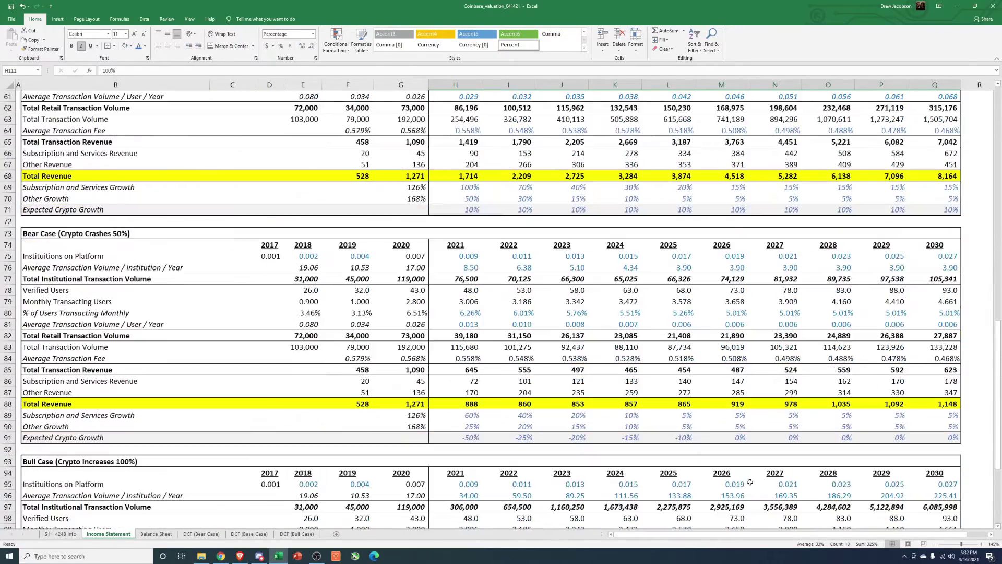
scroll(679, 480, down, 3)
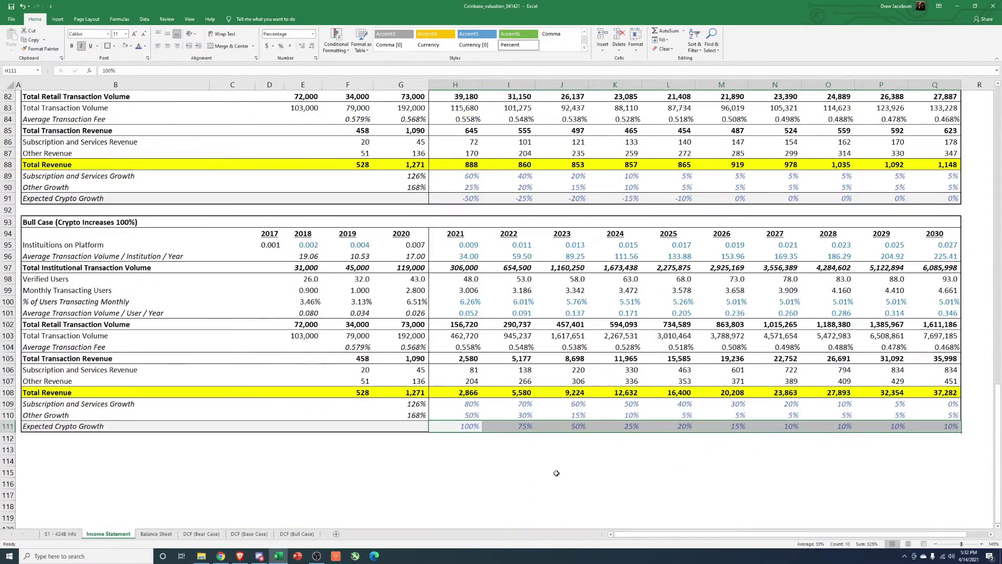
click(504, 473)
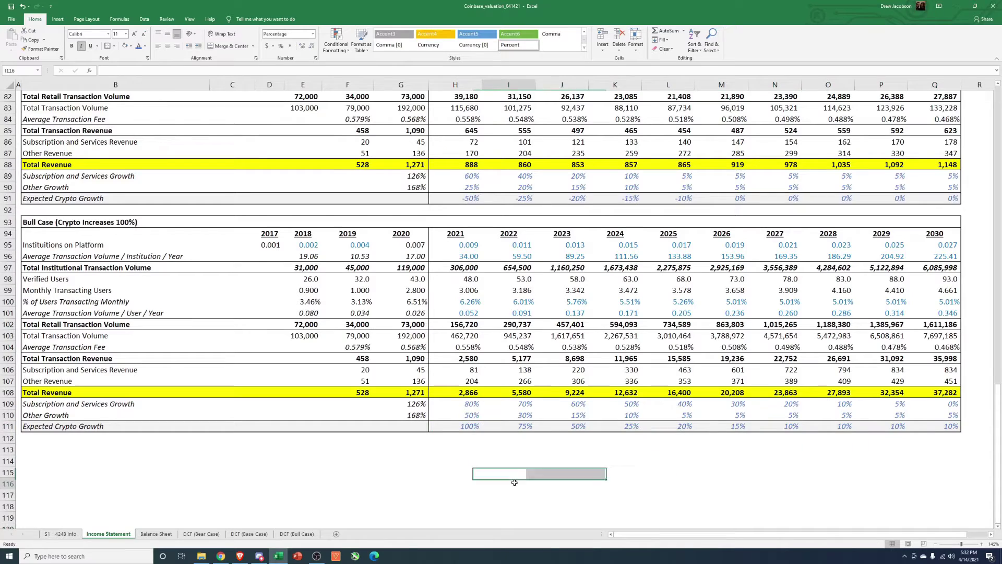
click(470, 415)
click(554, 483)
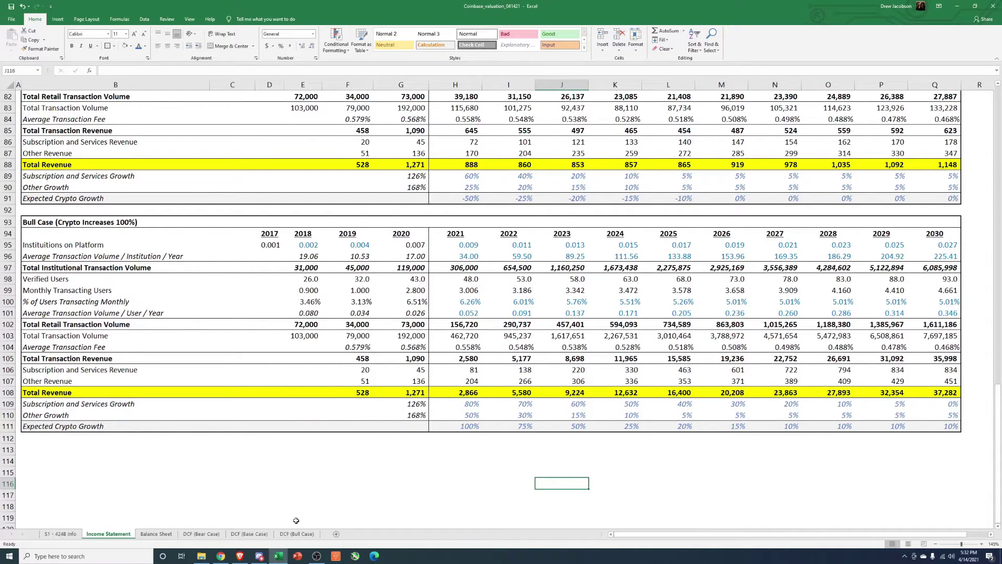
Step: Compare the DCF (Base Case) sheet with the Perpetuity Growth Method valuation and Equity Value on the DCF (Bull Case) sheet
click(254, 536)
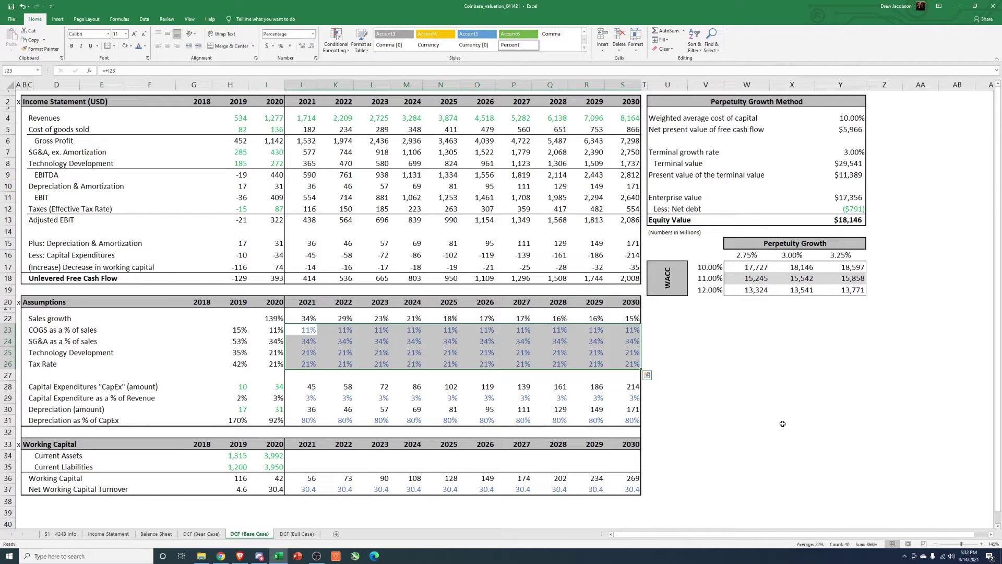
click(296, 534)
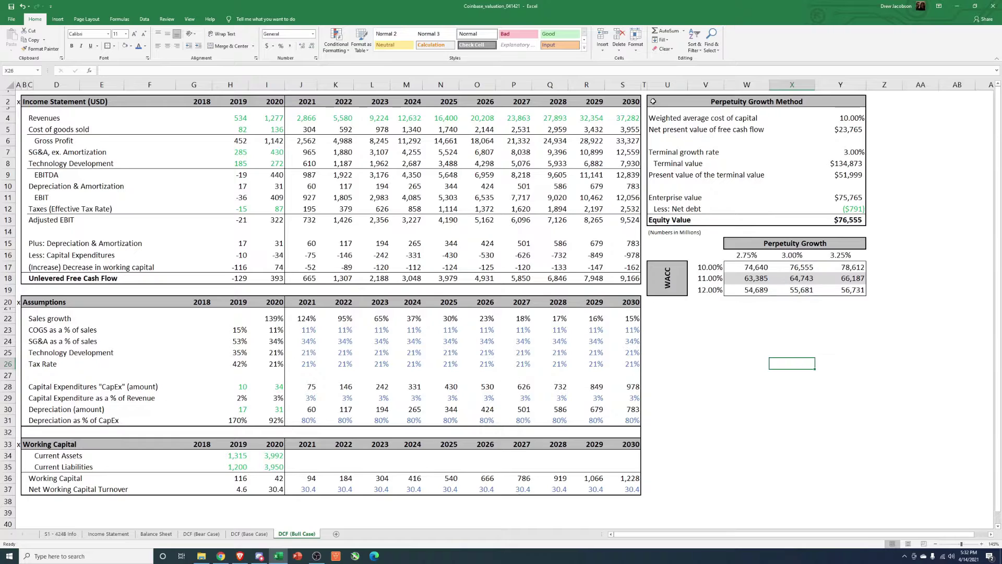
drag(654, 103, 833, 222)
click(958, 238)
click(840, 219)
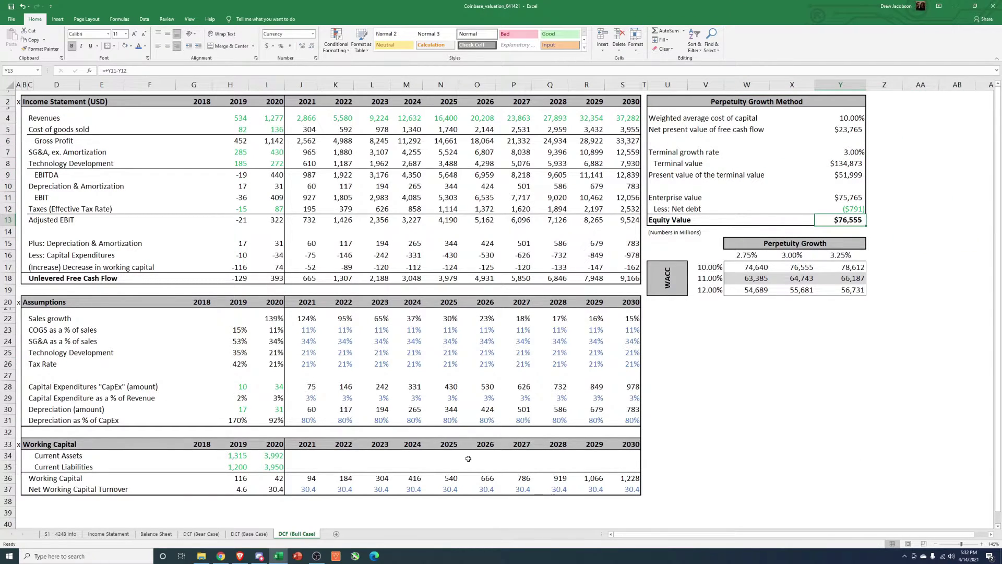
Step: Switch to the web browser to check the Coinbase (COIN) quote on Yahoo Finance, and return to the DCF (Bull Case) sheet
click(239, 555)
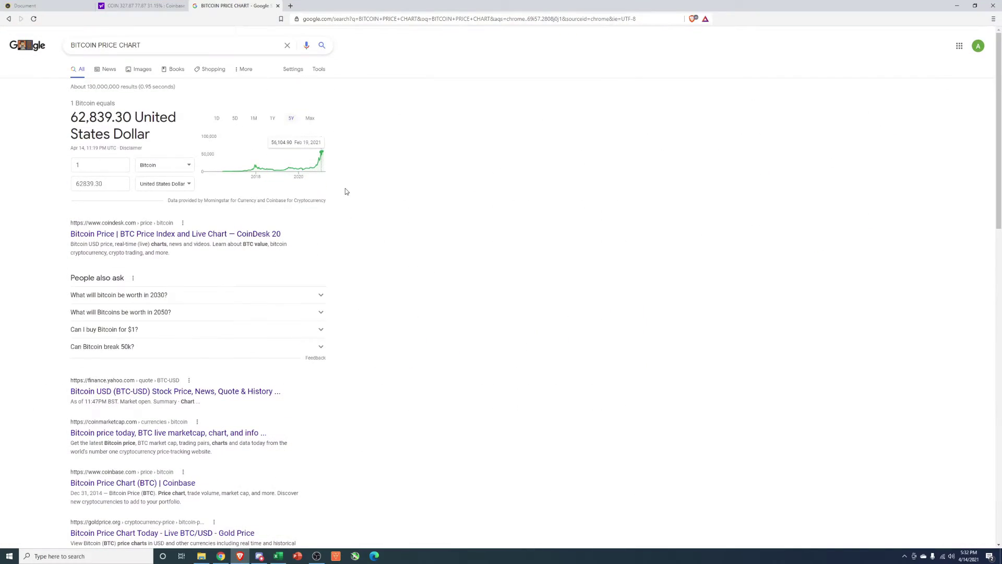
click(127, 6)
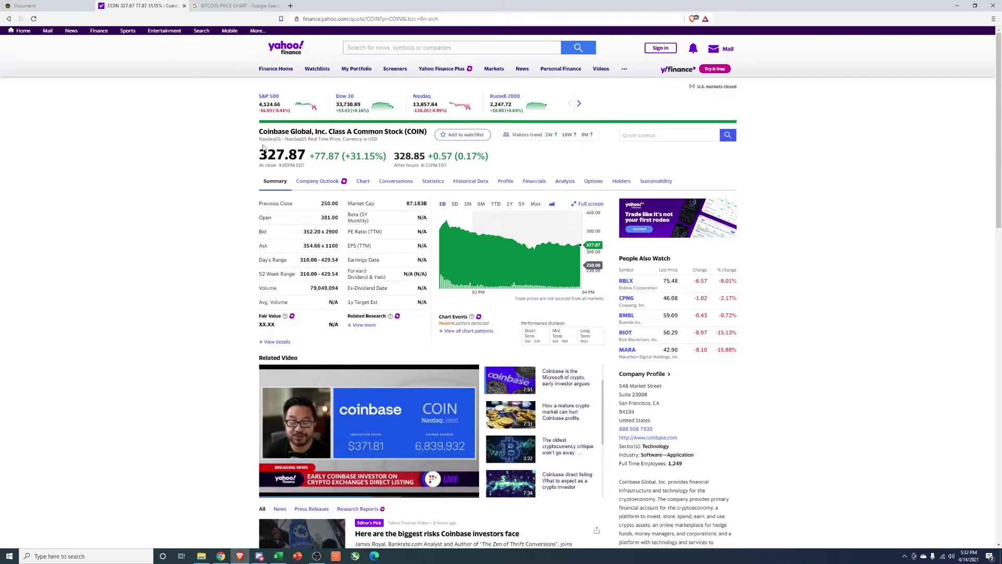
click(958, 4)
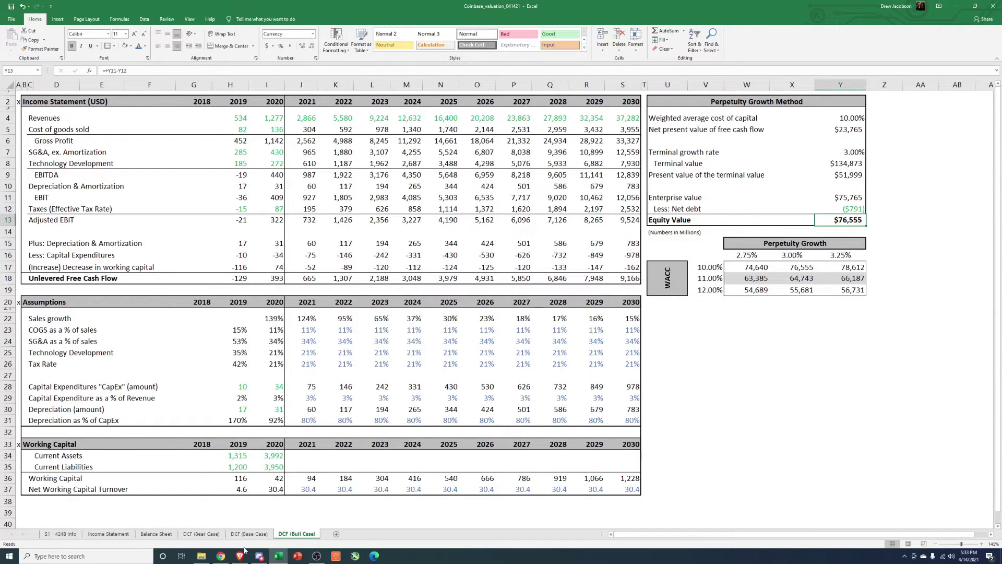
click(783, 389)
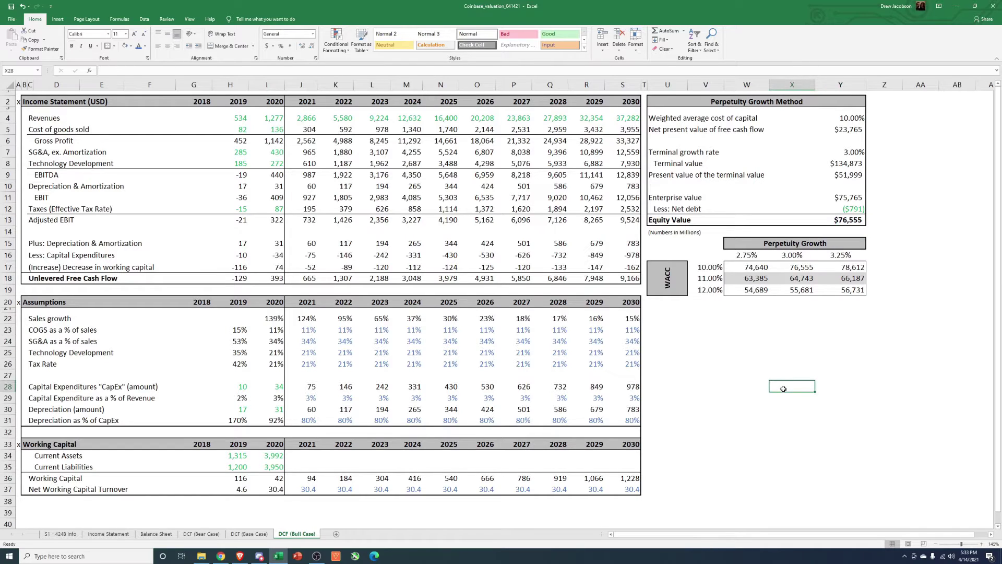
scroll(708, 443, down, 1)
scroll(709, 446, up, 1)
scroll(710, 449, down, 2)
drag(699, 534, 726, 535)
scroll(316, 470, up, 2)
Step: Switch to the web browser to examine the bitcoin price chart over its maximum time range, and return to the DCF (Bull Case) sheet
click(240, 556)
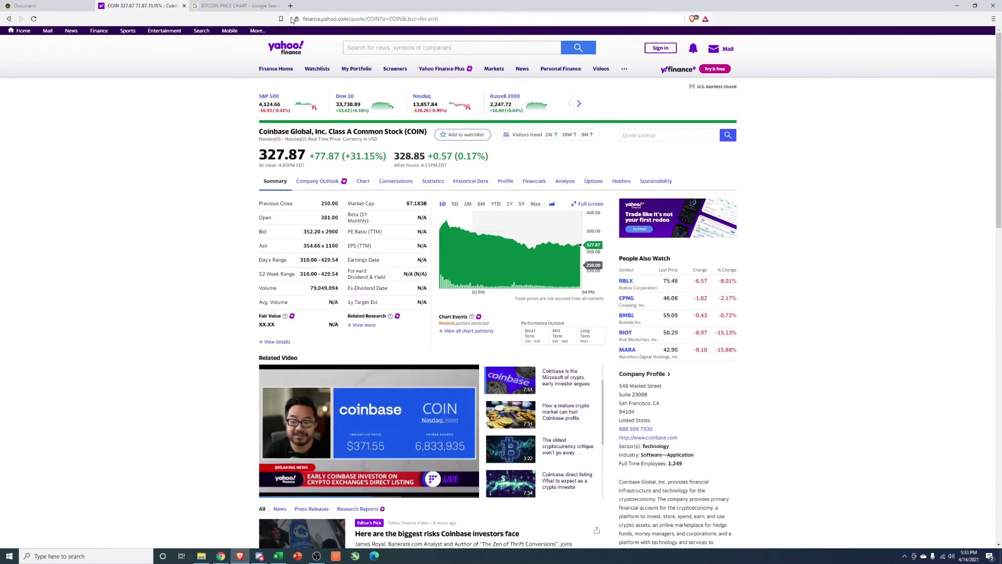
click(235, 5)
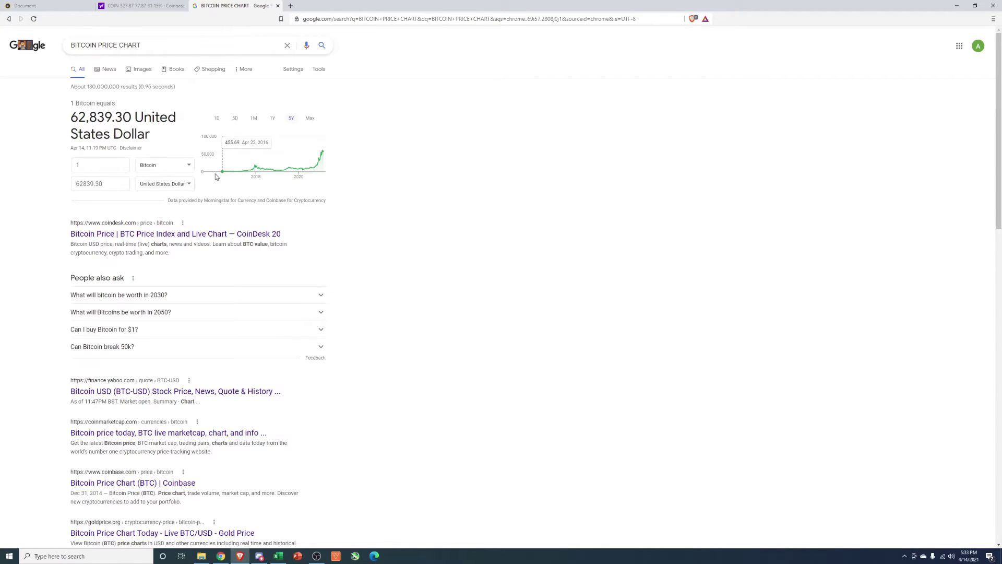
click(309, 118)
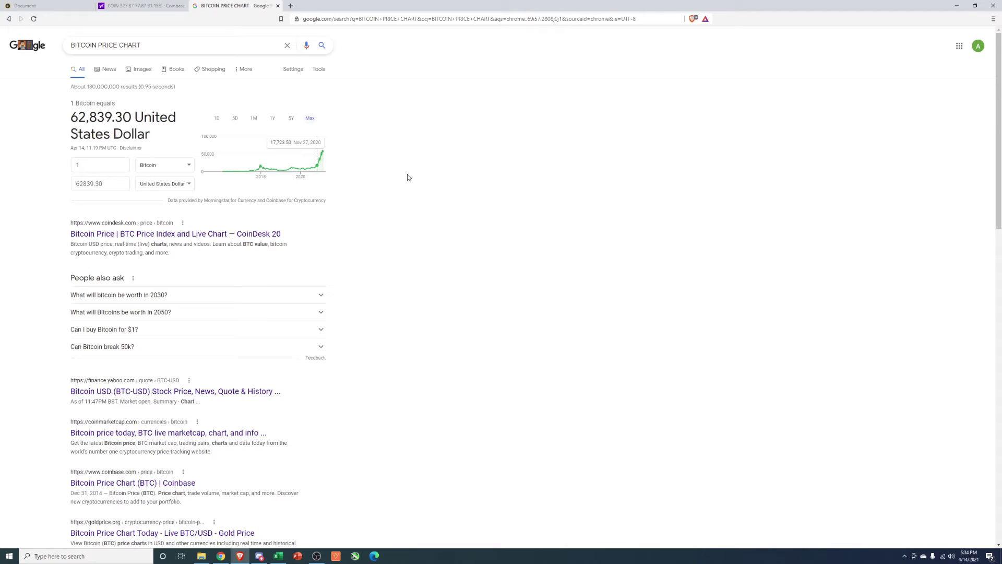
click(957, 5)
click(723, 364)
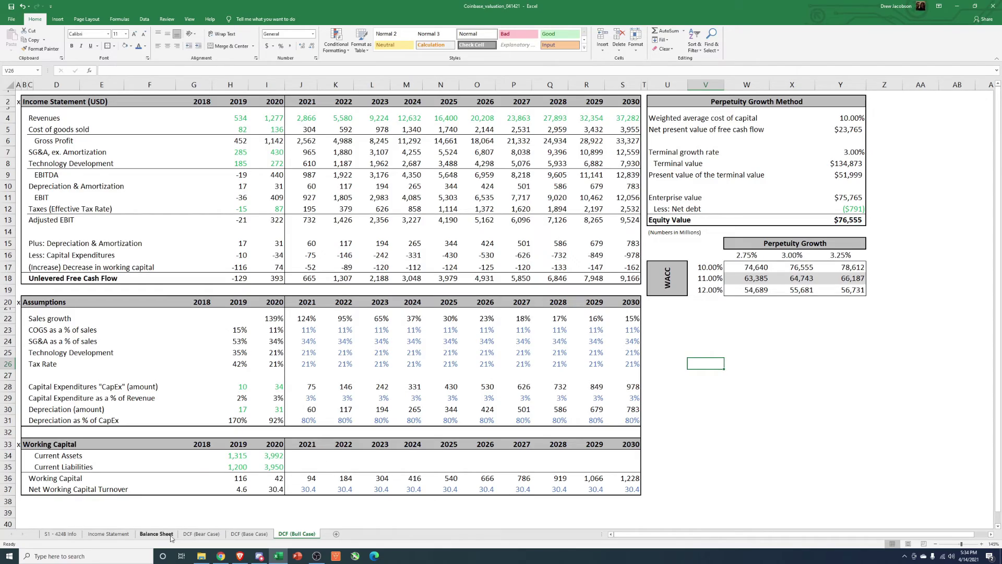
Step: Compare the Base, Bear and Bull Case revenue forecasts on the Income Statement sheet, finishing at the Bull Case section
click(109, 534)
scroll(555, 414, up, 13)
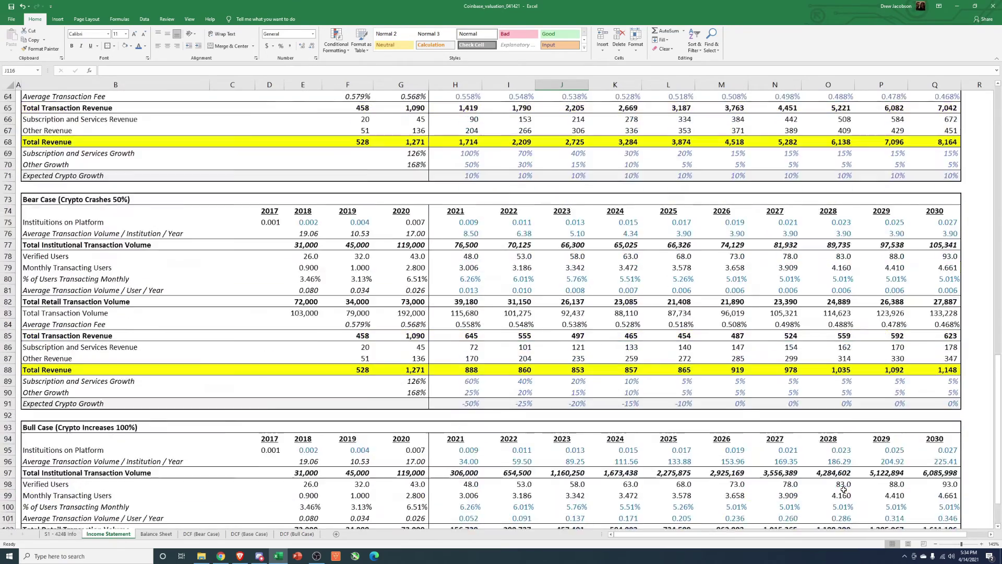
scroll(555, 413, down, 10)
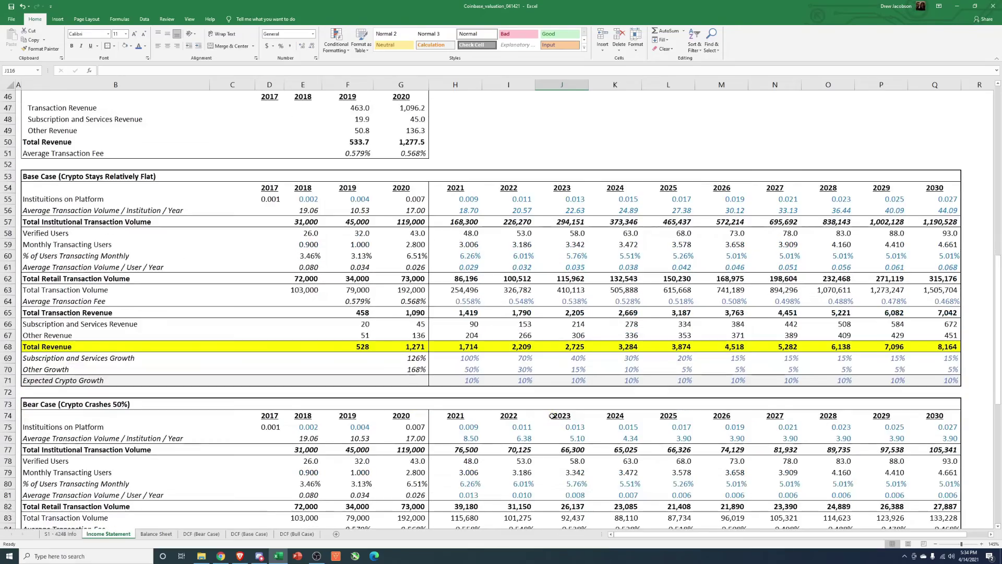
scroll(549, 415, down, 3)
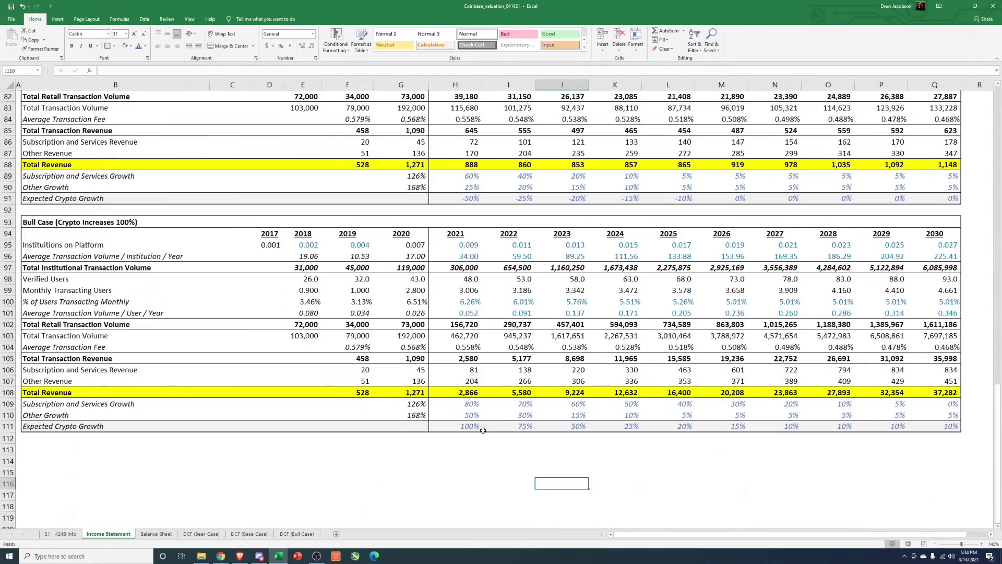
Step: Examine the Bull Case Expected Crypto Growth for 2021–2030, compare the Base and Bear Case forecasts, and select the Bear Case 2030 Total Revenue
drag(470, 426, 942, 435)
click(828, 450)
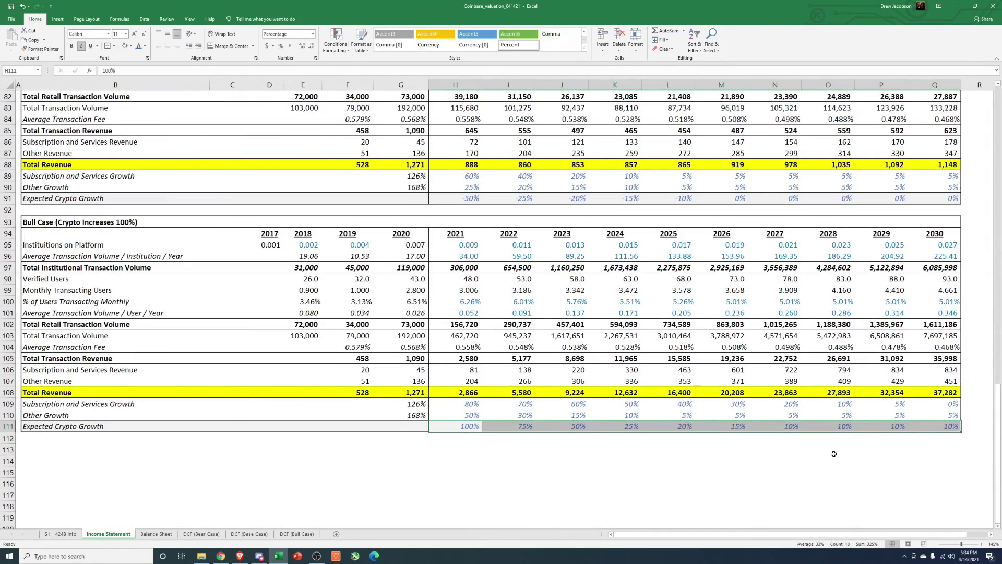
scroll(473, 463, up, 6)
scroll(473, 463, up, 5)
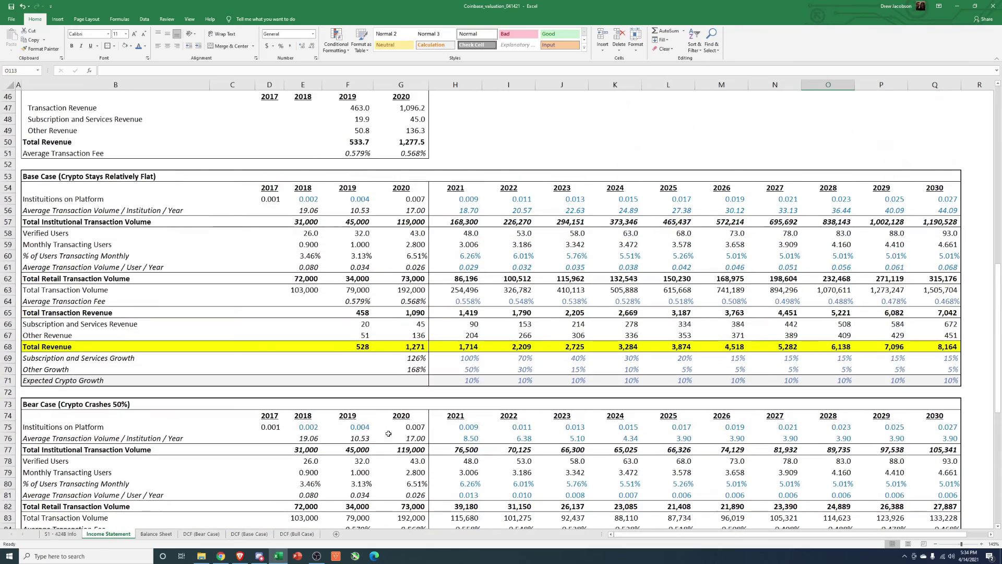
scroll(472, 393, down, 3)
scroll(472, 393, down, 2)
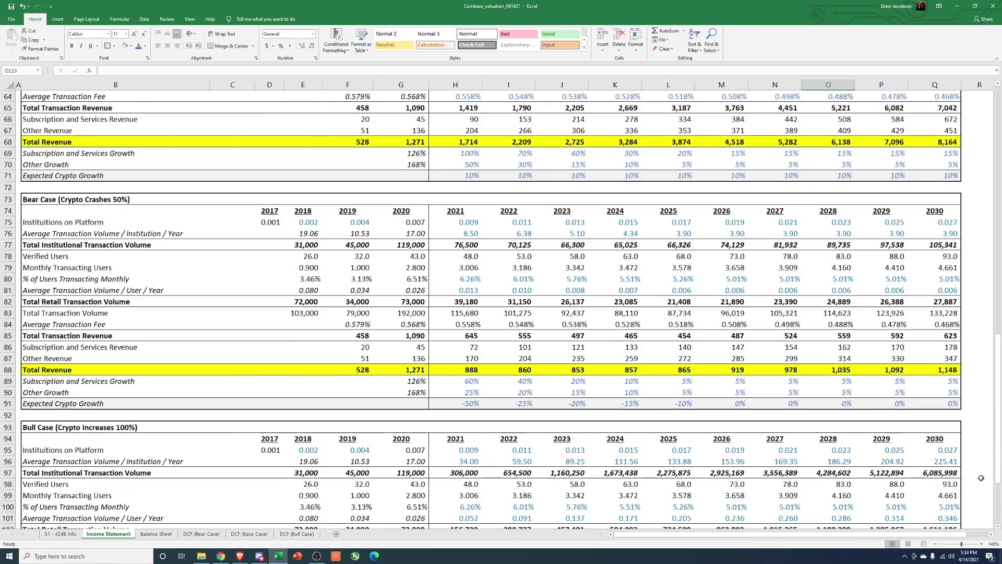
click(939, 372)
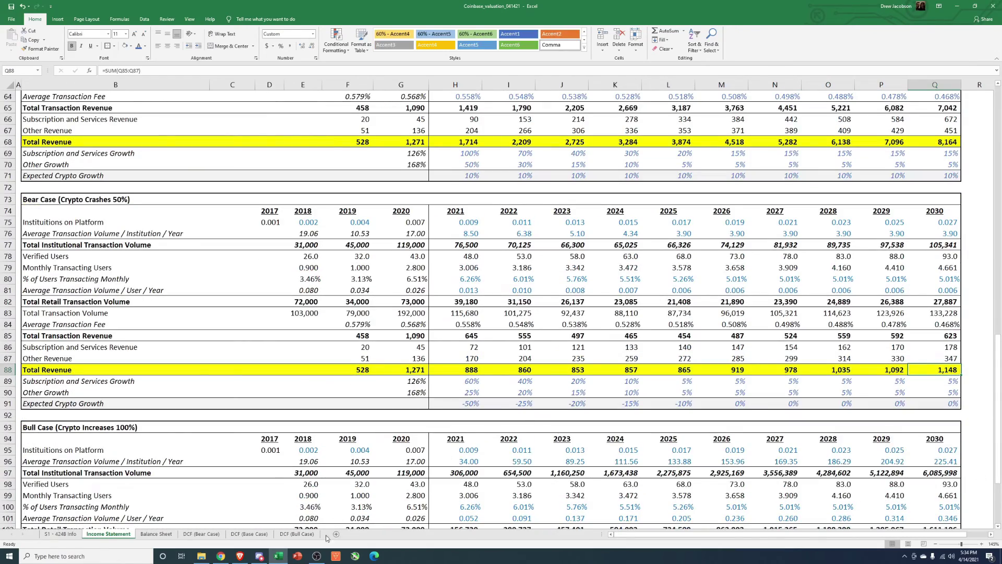
Step: View the DCF (Base Case) valuation, and return to the DCF (Bull Case) sheet to compare its Perpetuity Growth Method results
click(256, 534)
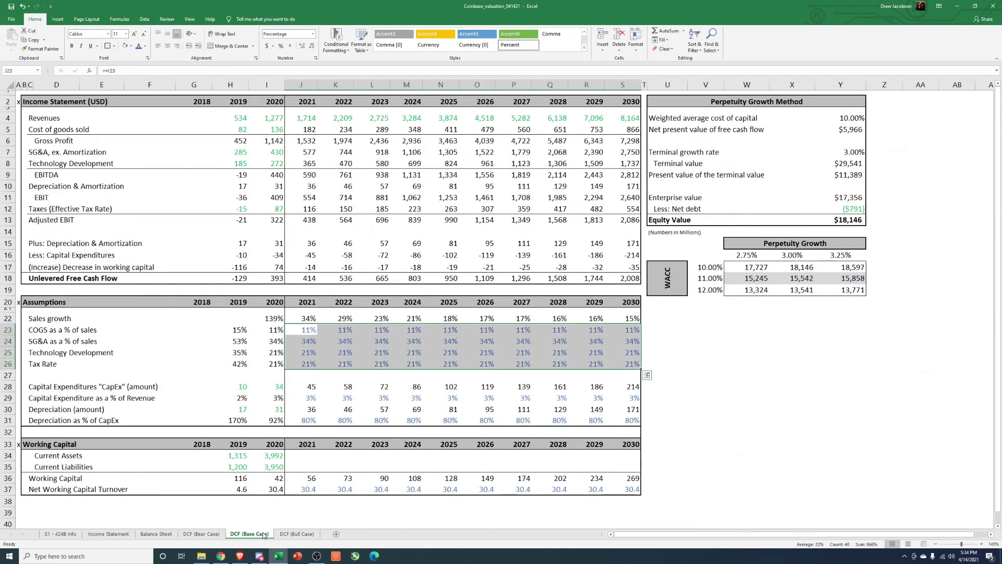
click(297, 535)
click(731, 455)
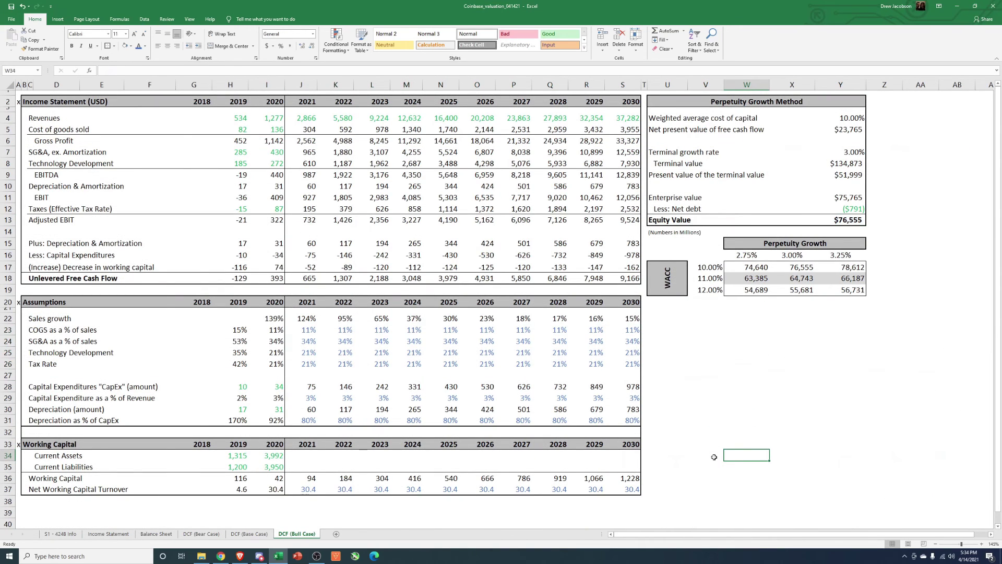